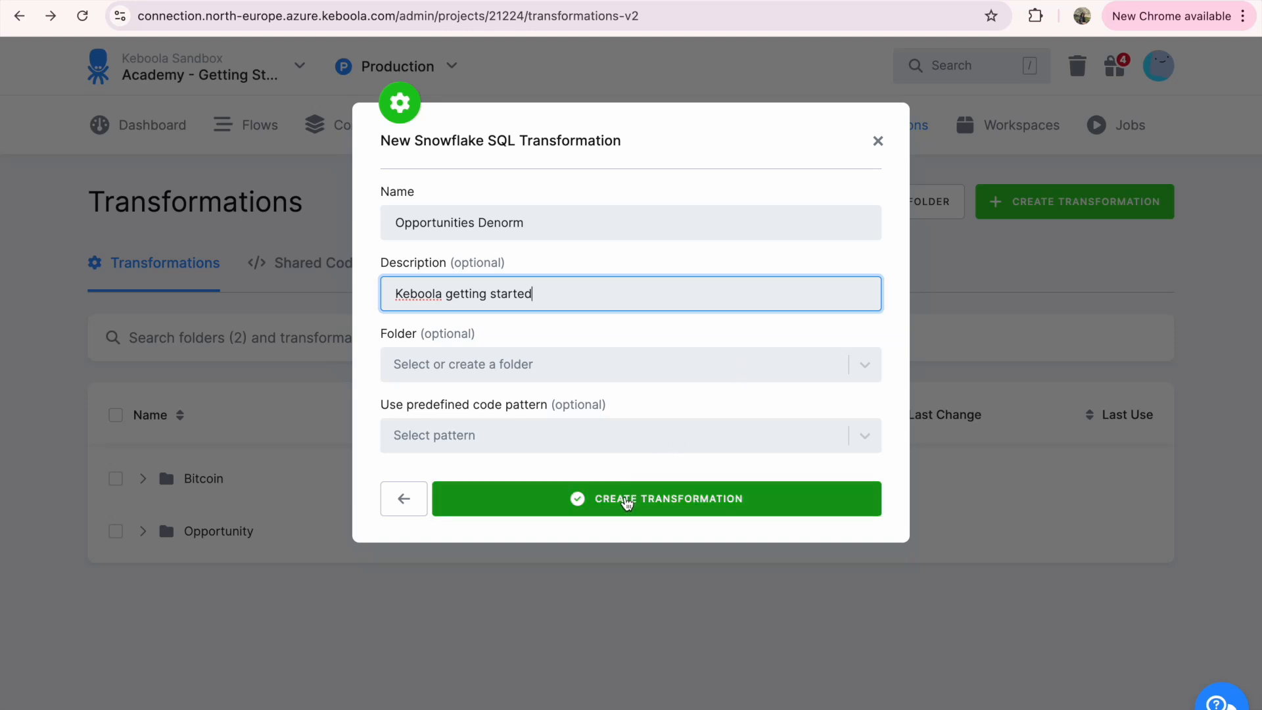
Create the Opportunities Denorm transformation and add csv-import / opportunity as its table input
click(626, 503)
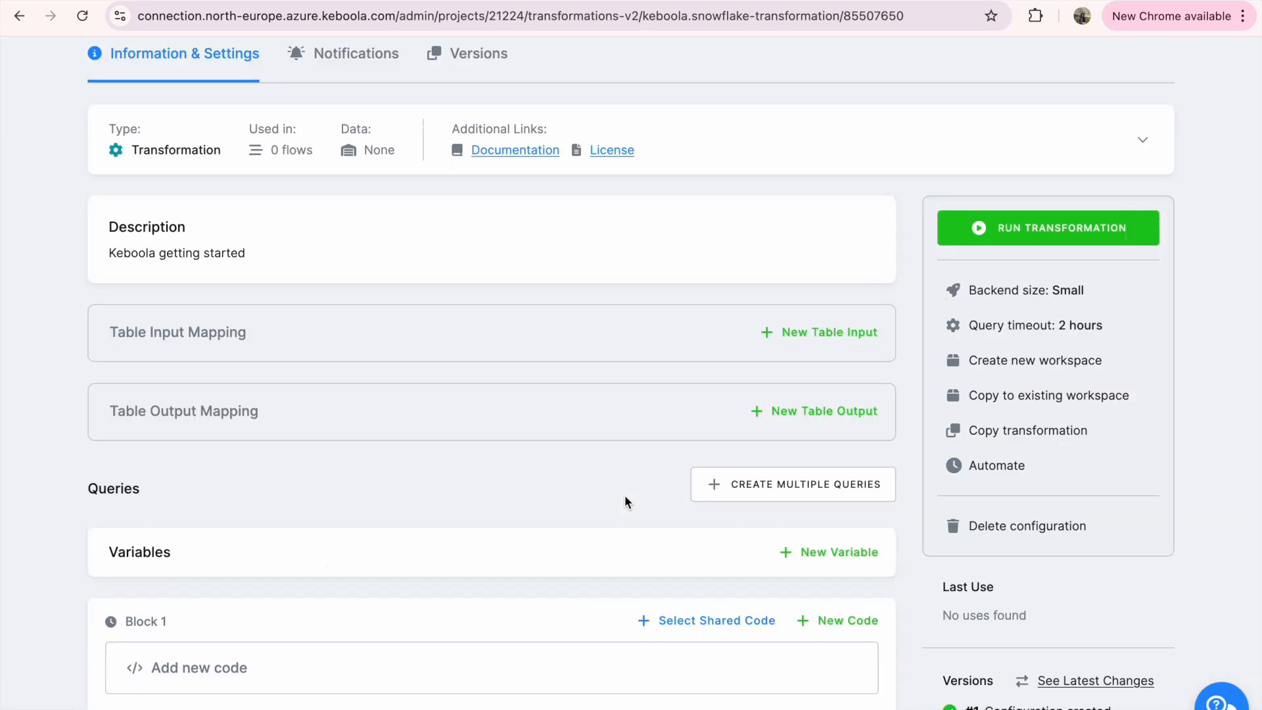
click(800, 333)
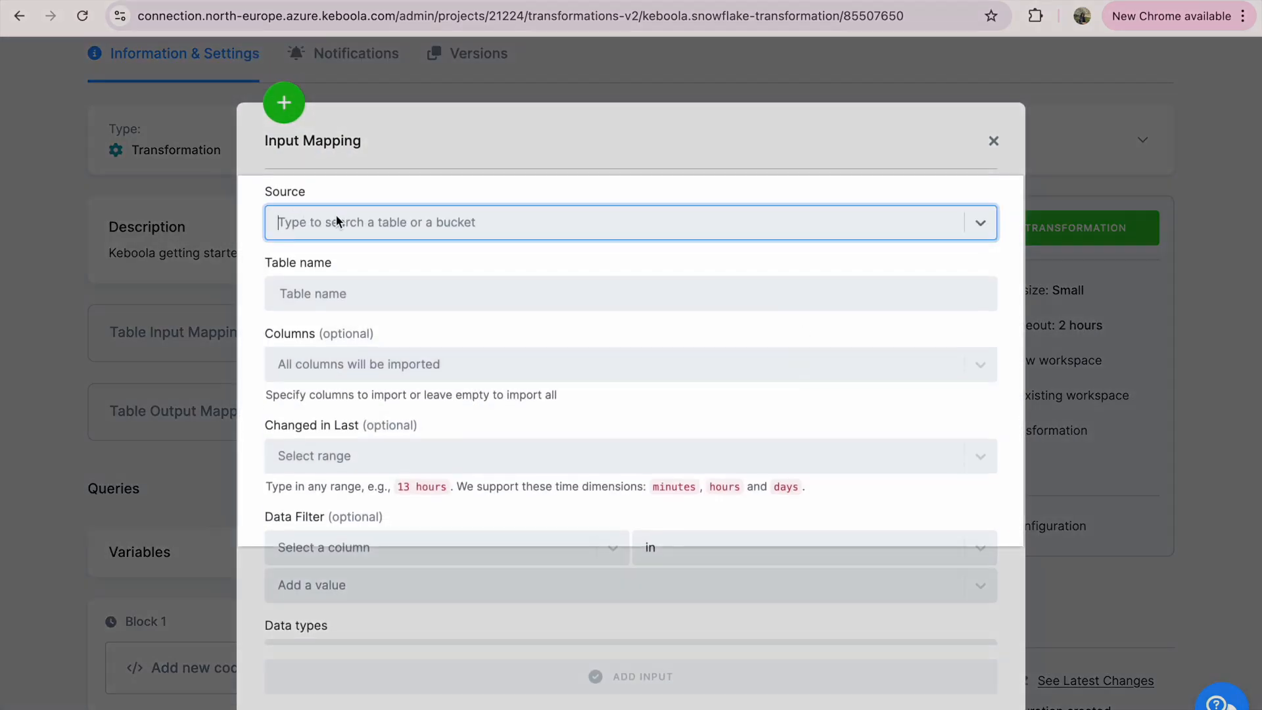
click(336, 216)
scroll(432, 369, down, 2)
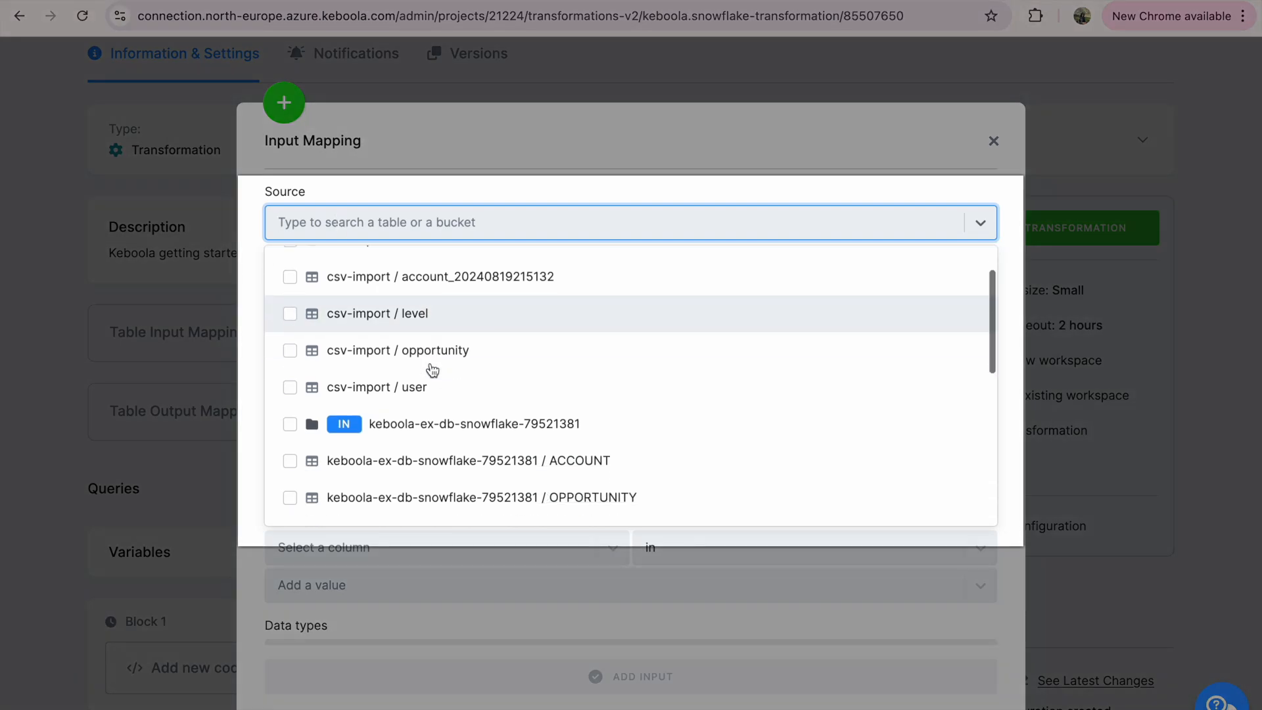
scroll(432, 370, up, 1)
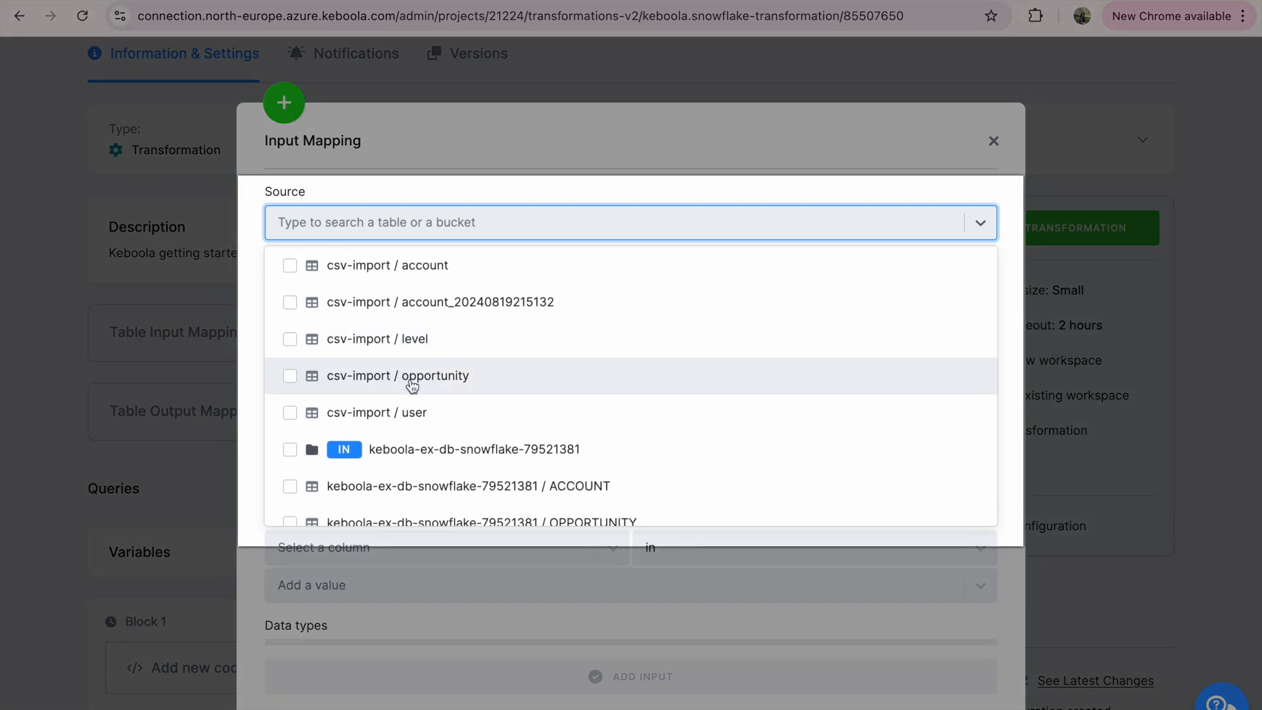
click(412, 384)
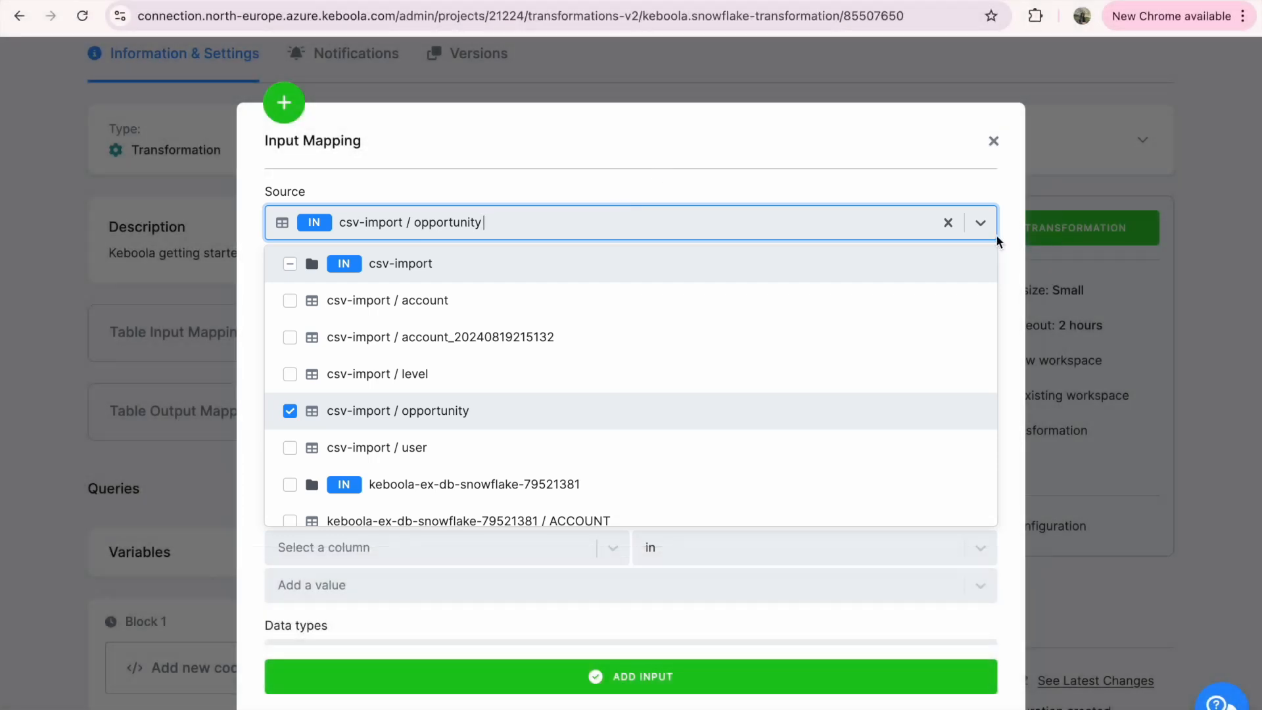
click(984, 225)
scroll(831, 334, down, 1)
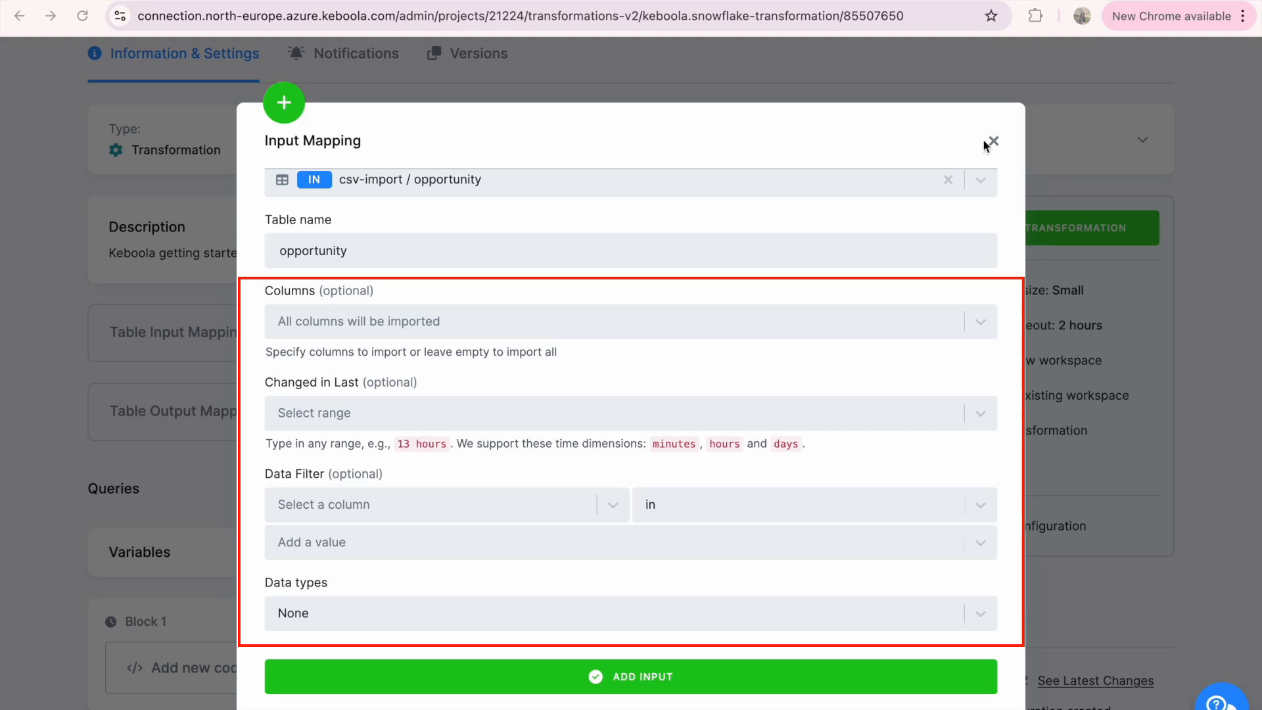
click(712, 667)
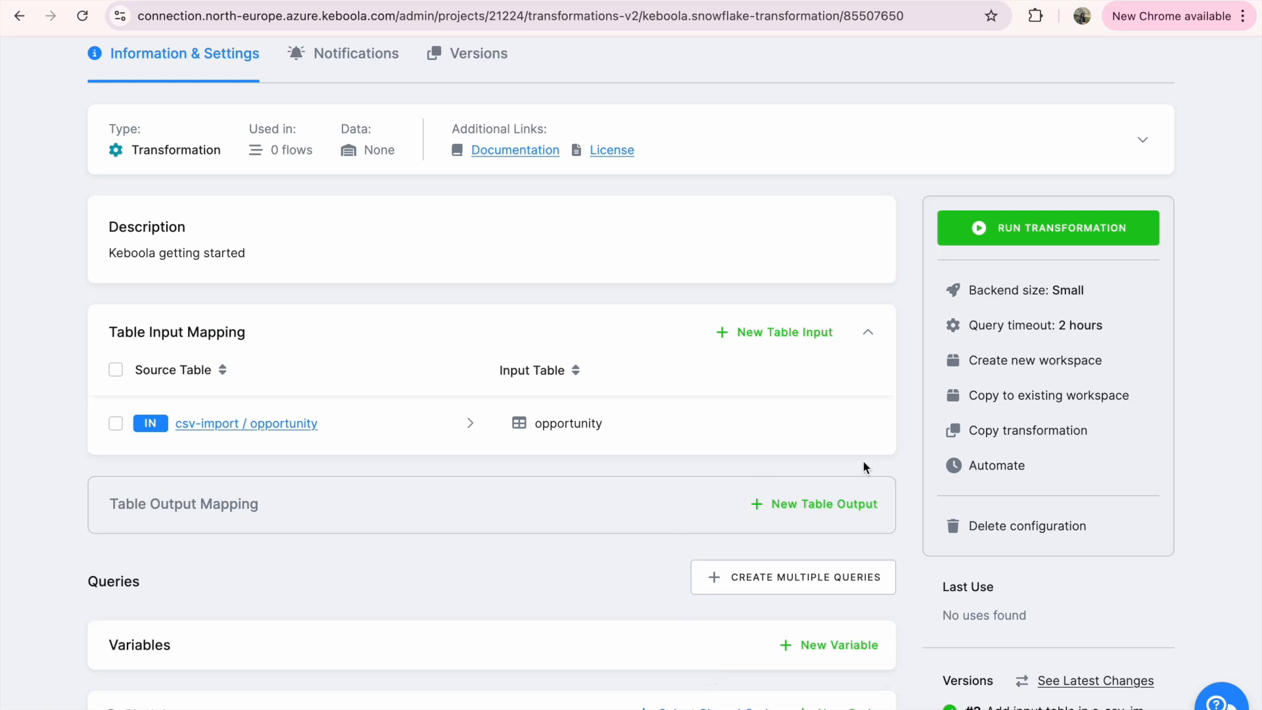
Add the csv-import tables account, level and user to the table input mapping
click(780, 335)
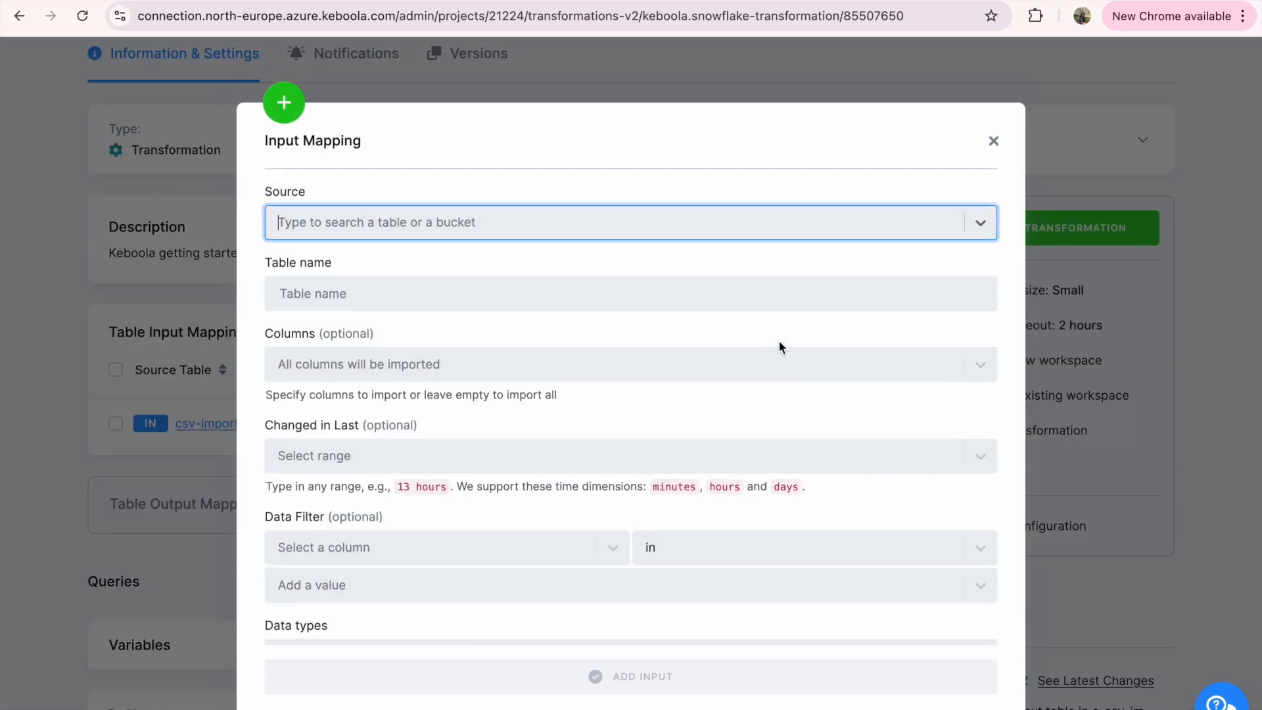
click(597, 226)
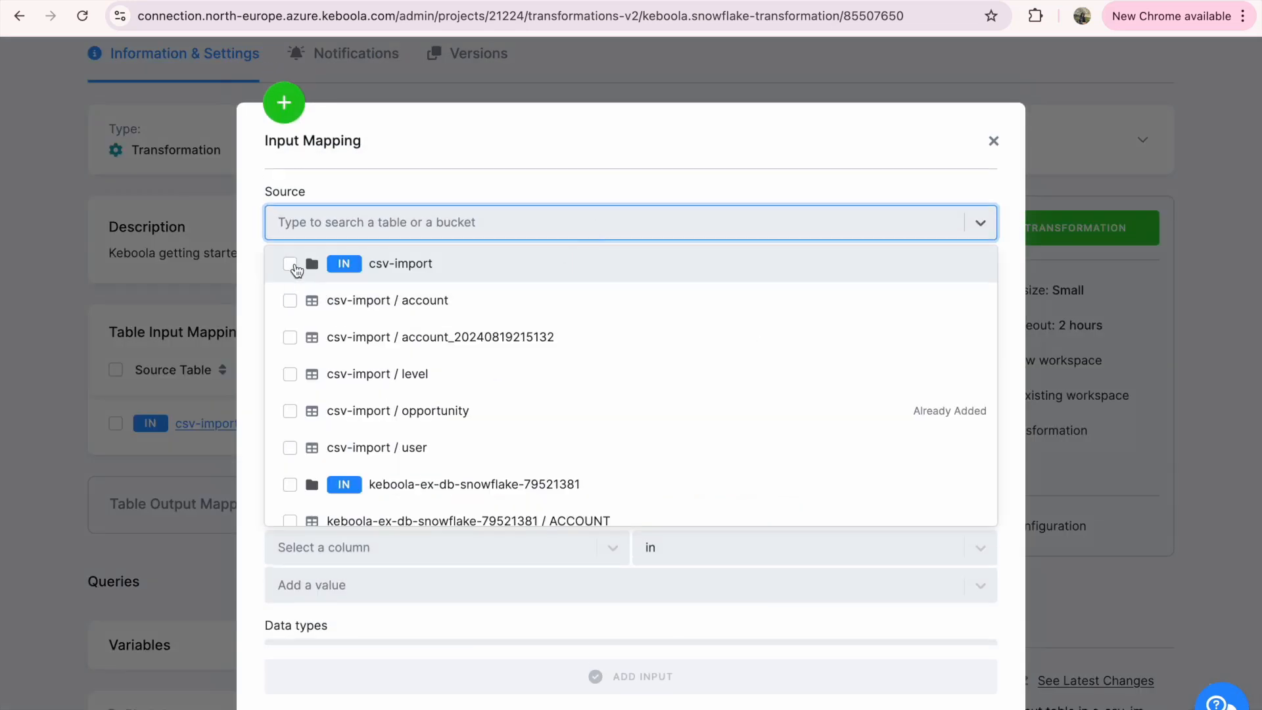
click(289, 301)
click(291, 376)
click(291, 453)
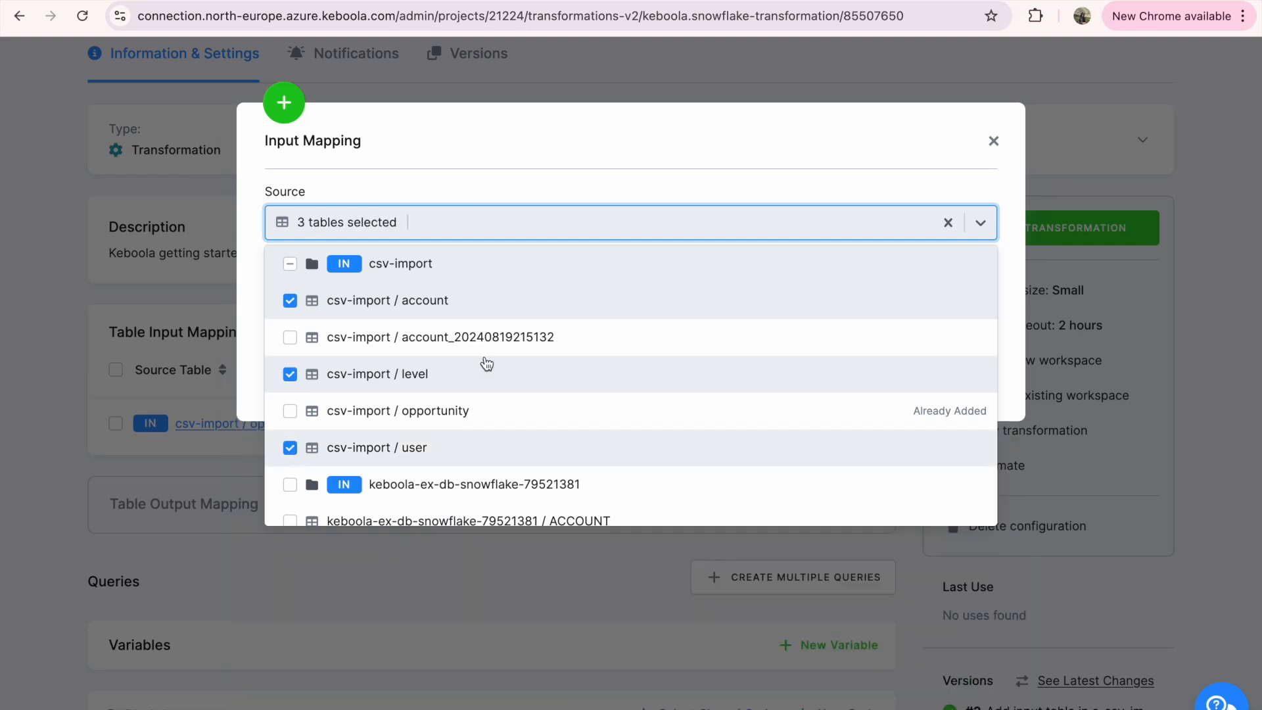
click(706, 174)
click(629, 380)
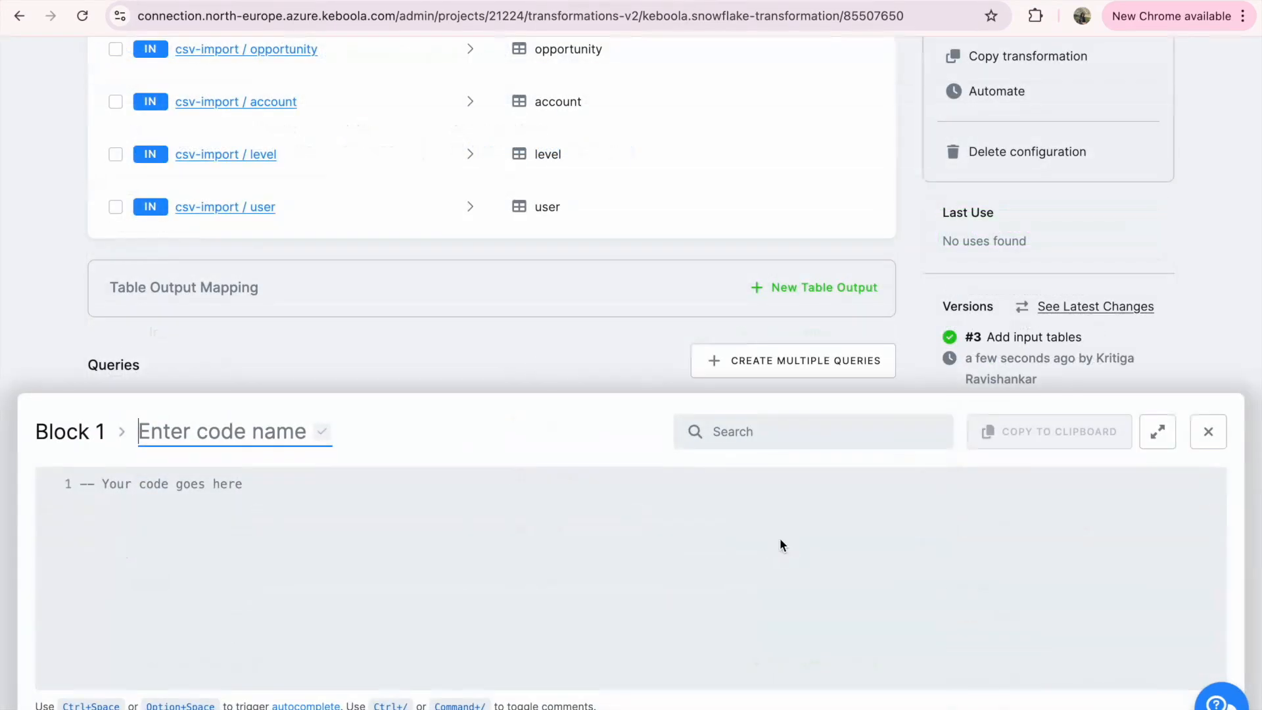
Add a code named "Opportunity denorm" to Block 1, paste in the copied SQL queries and save it
text(Opportunity denorm)
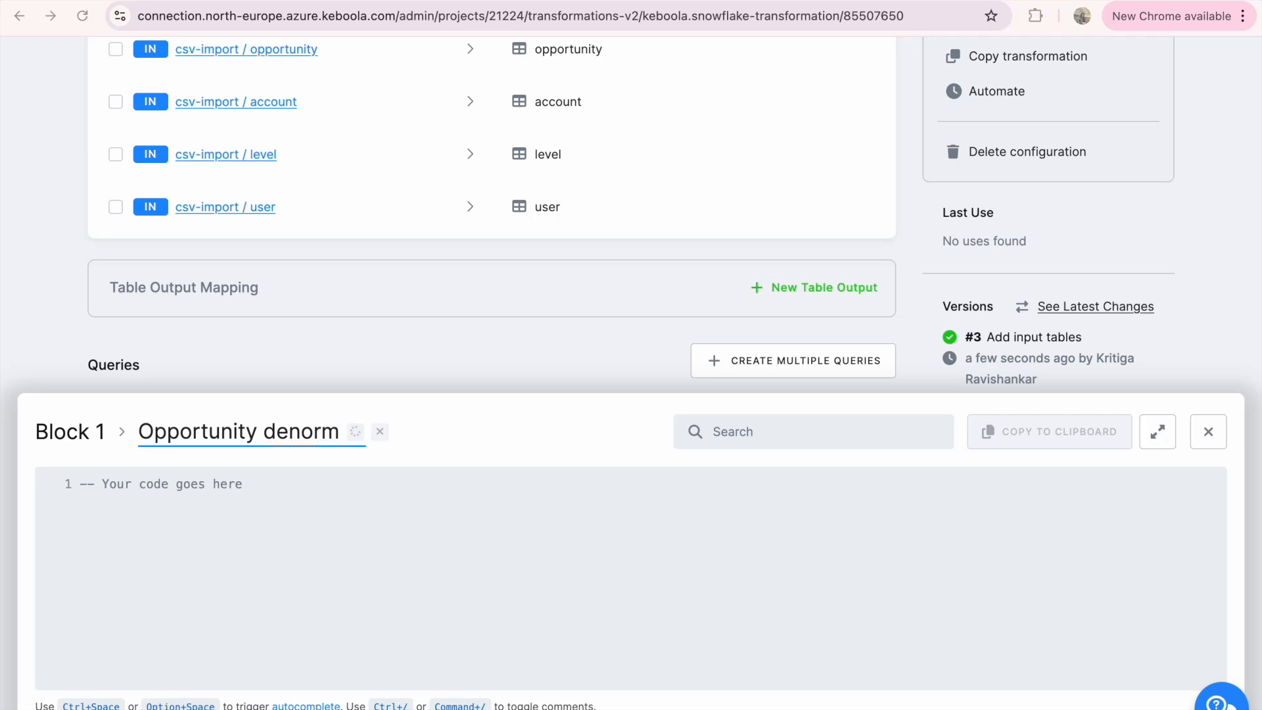
key(Return)
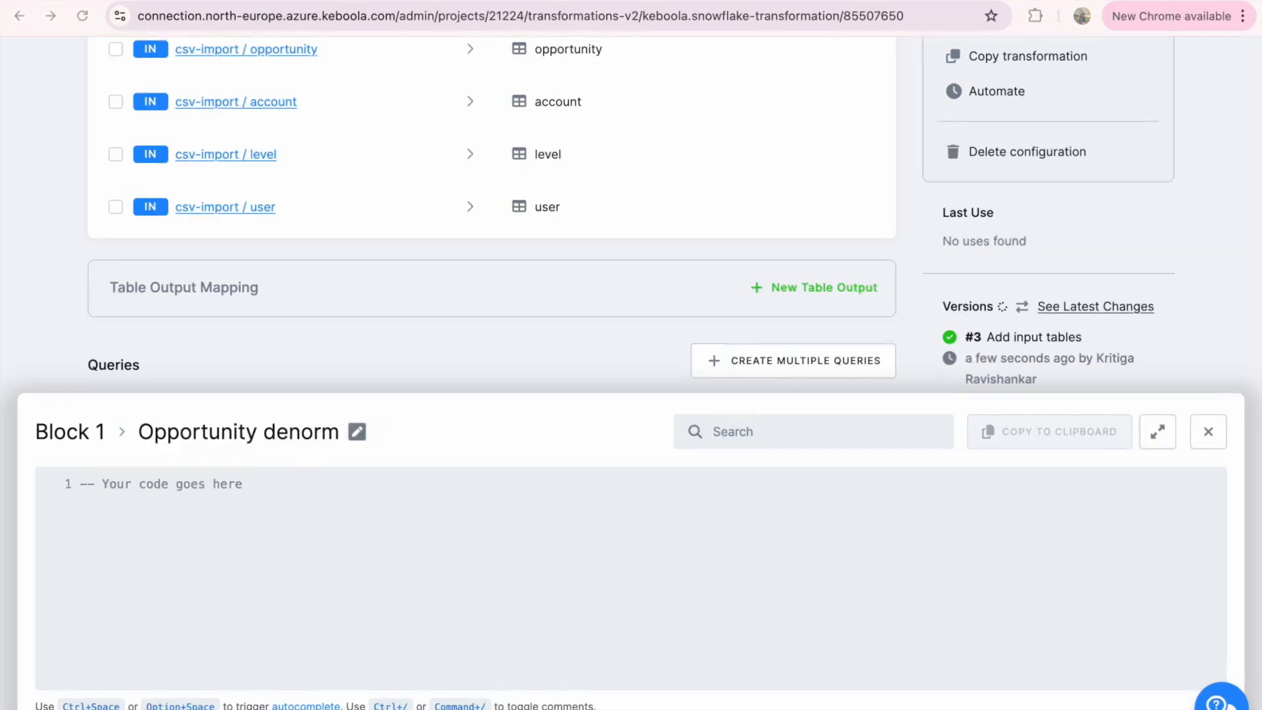
key(ctrl+v)
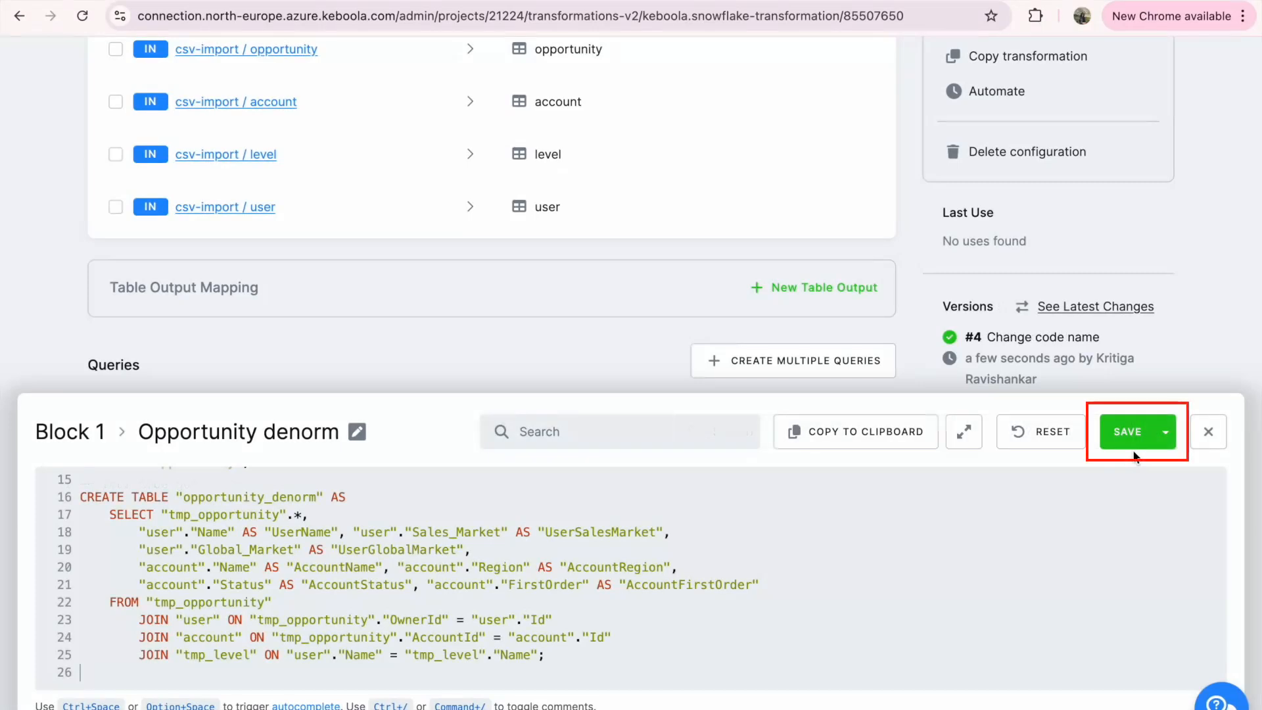
click(1135, 450)
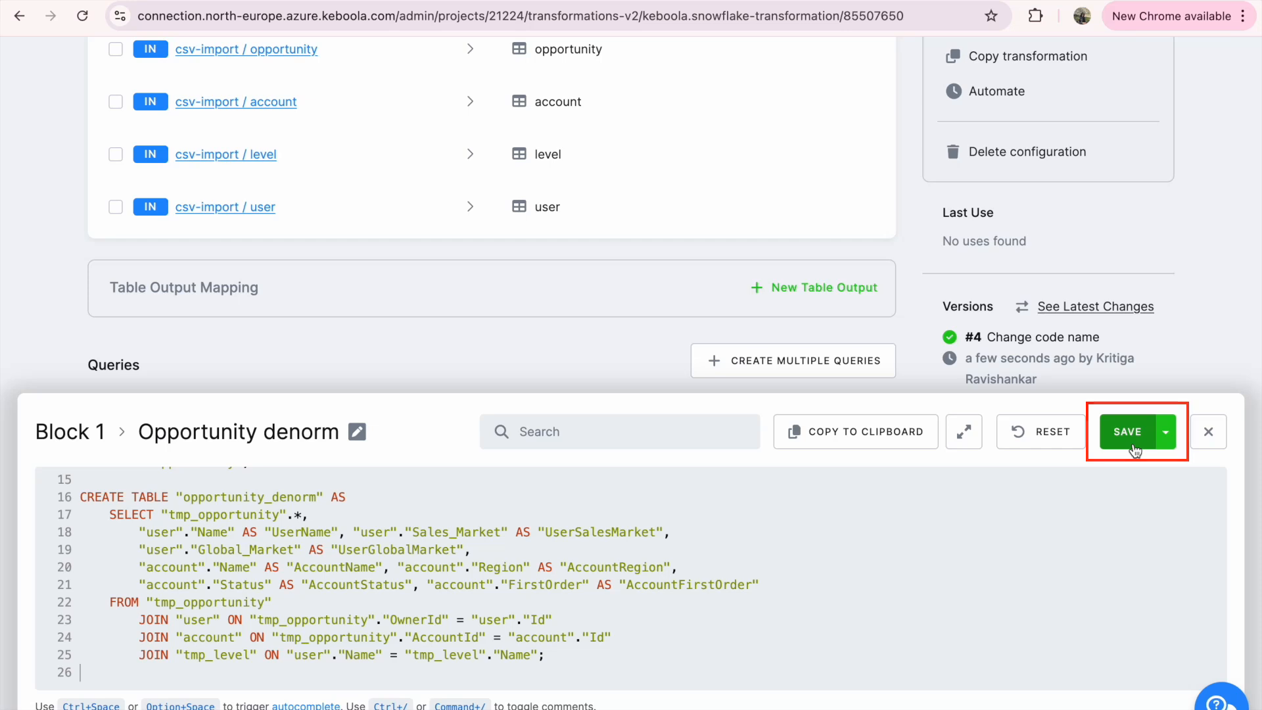
click(1215, 439)
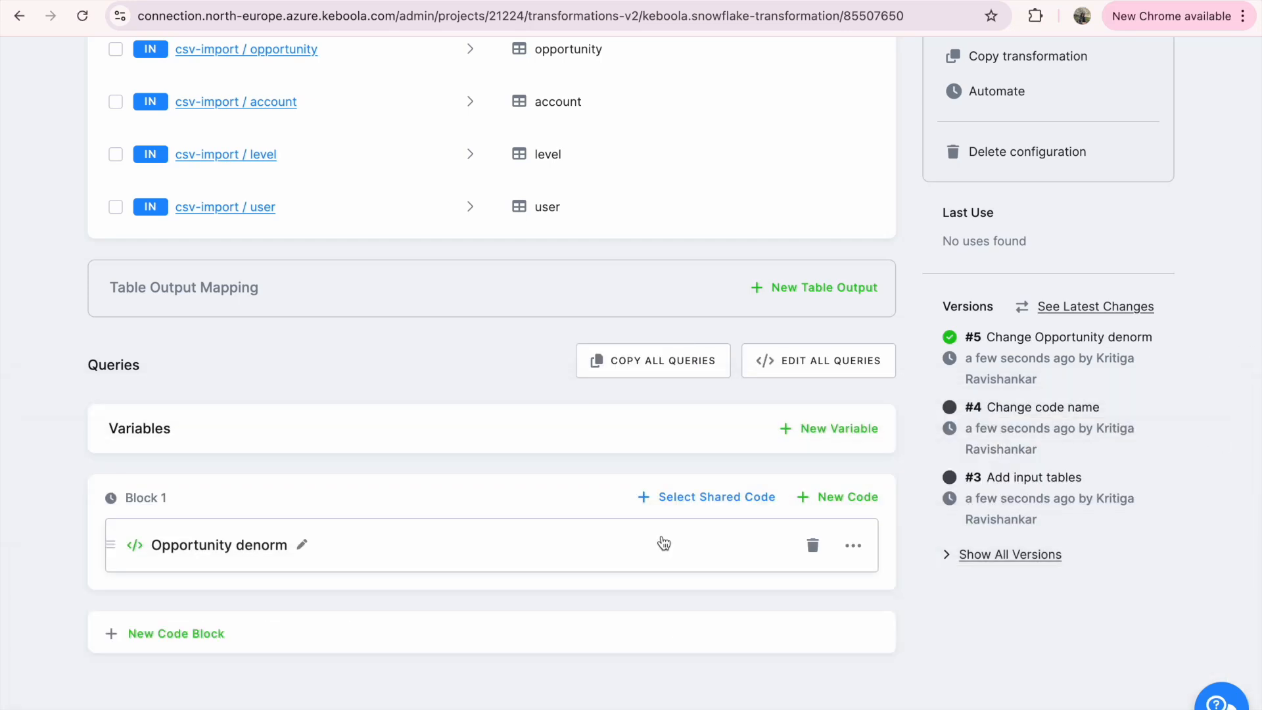
Add a second code named "new code block" to Block 1
click(872, 505)
text(new code block)
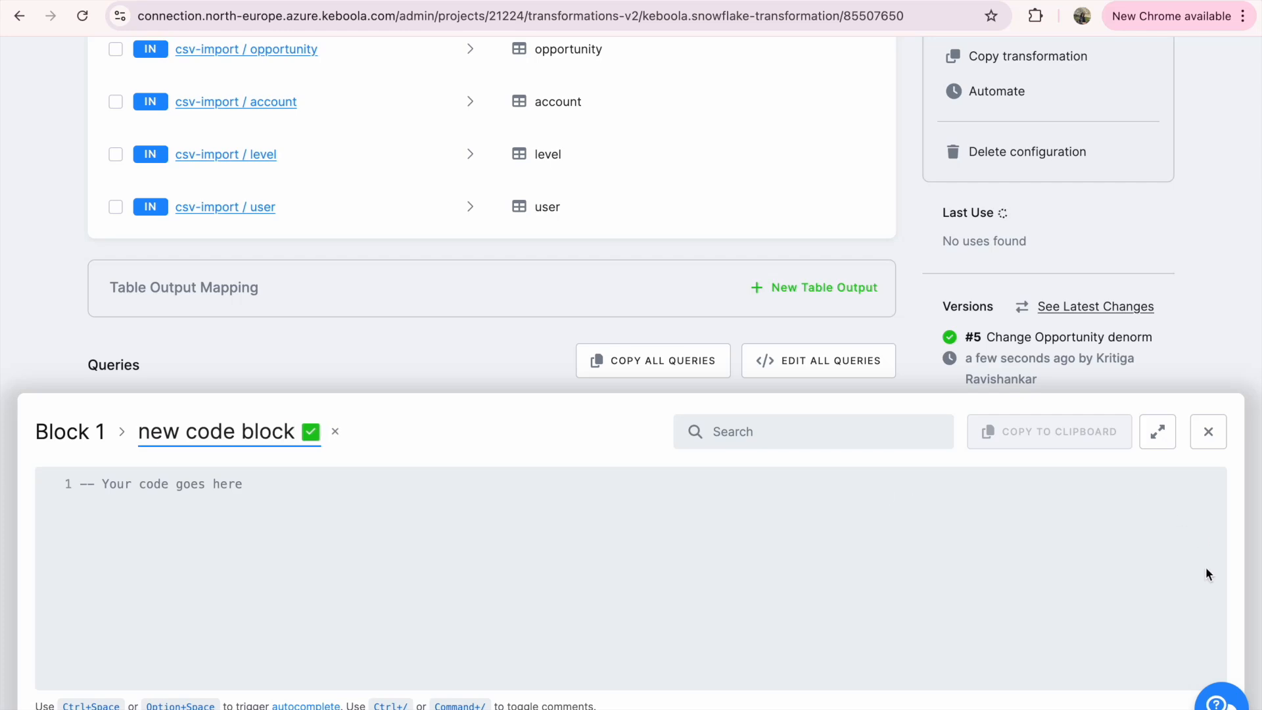
click(1214, 434)
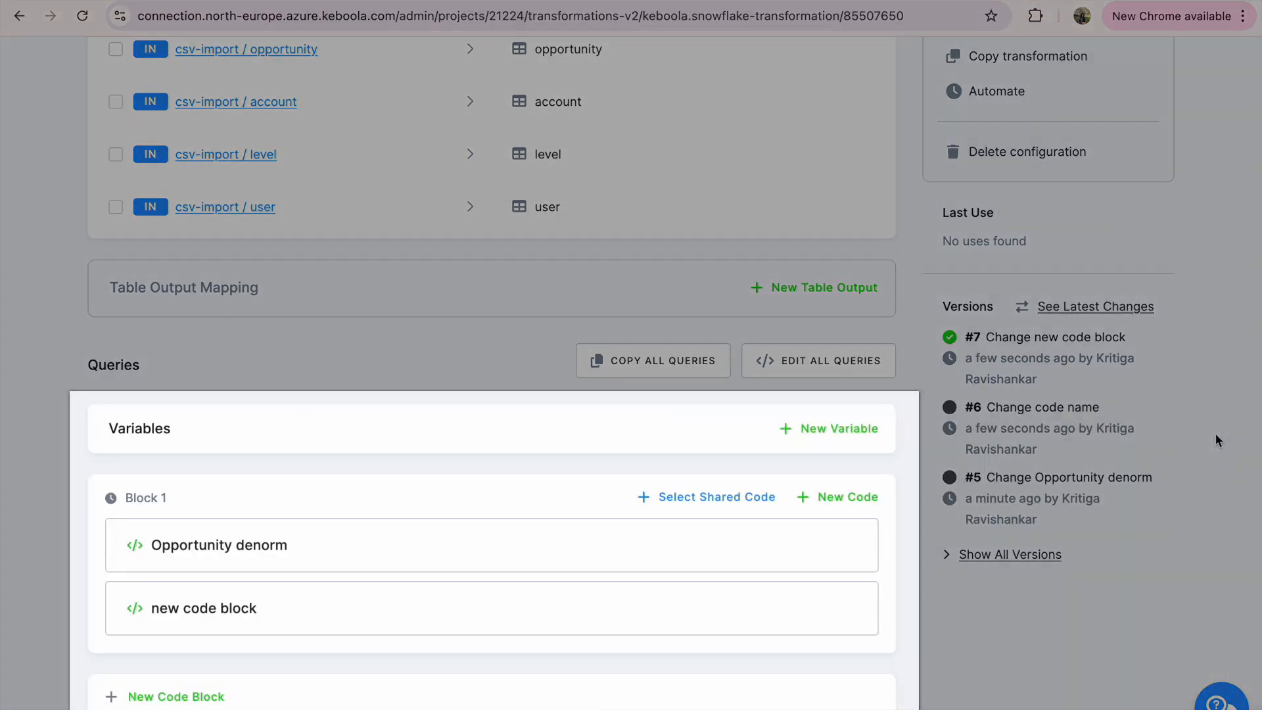
Add another code block below Block 1 and rename it "new block"
scroll(1216, 432, down, 1)
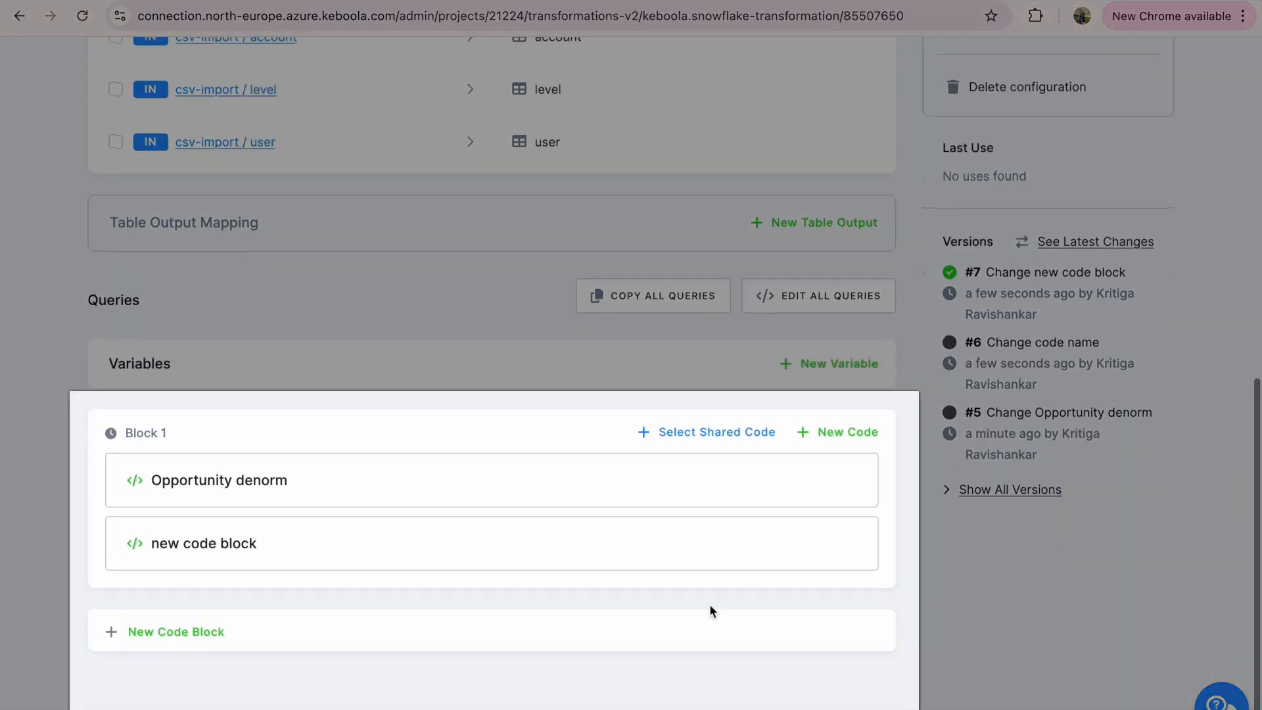
click(556, 625)
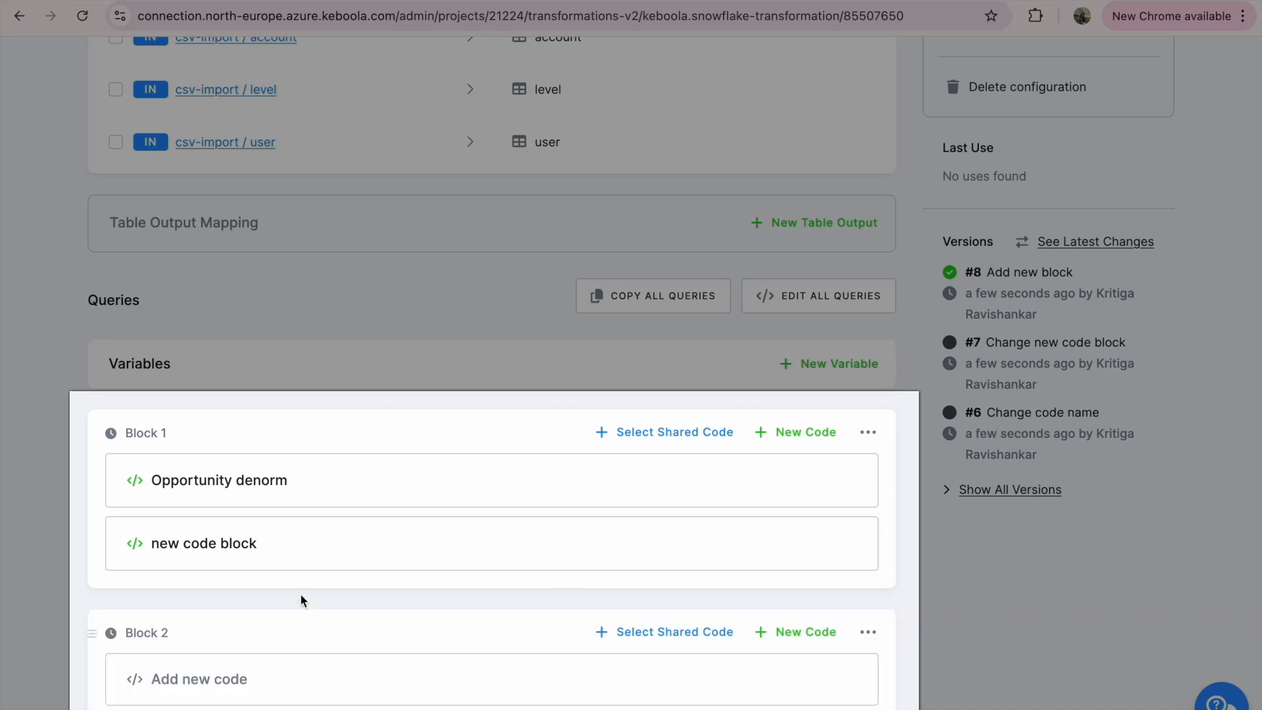
click(151, 633)
key(super+a)
text(new block)
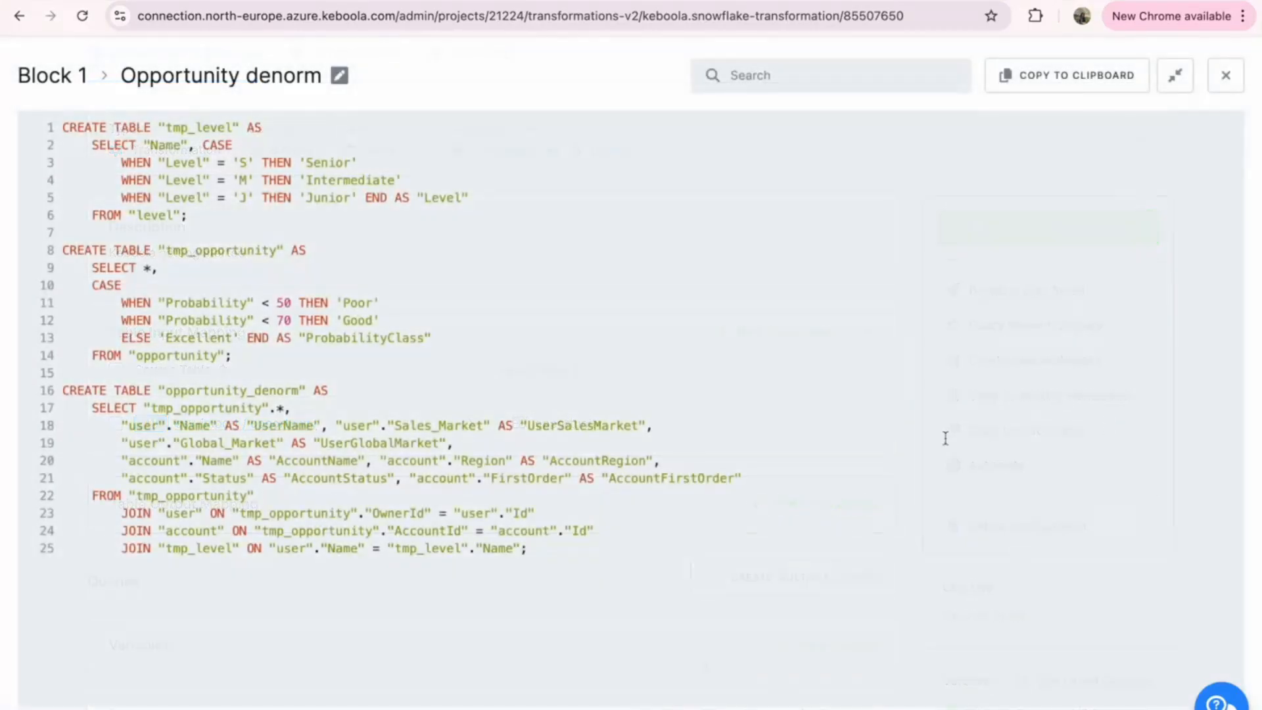
Copy the table name opportunity_denorm from the SQL code and enter it as the table name of a new output mapping
double_click(281, 390)
key(ctrl+c)
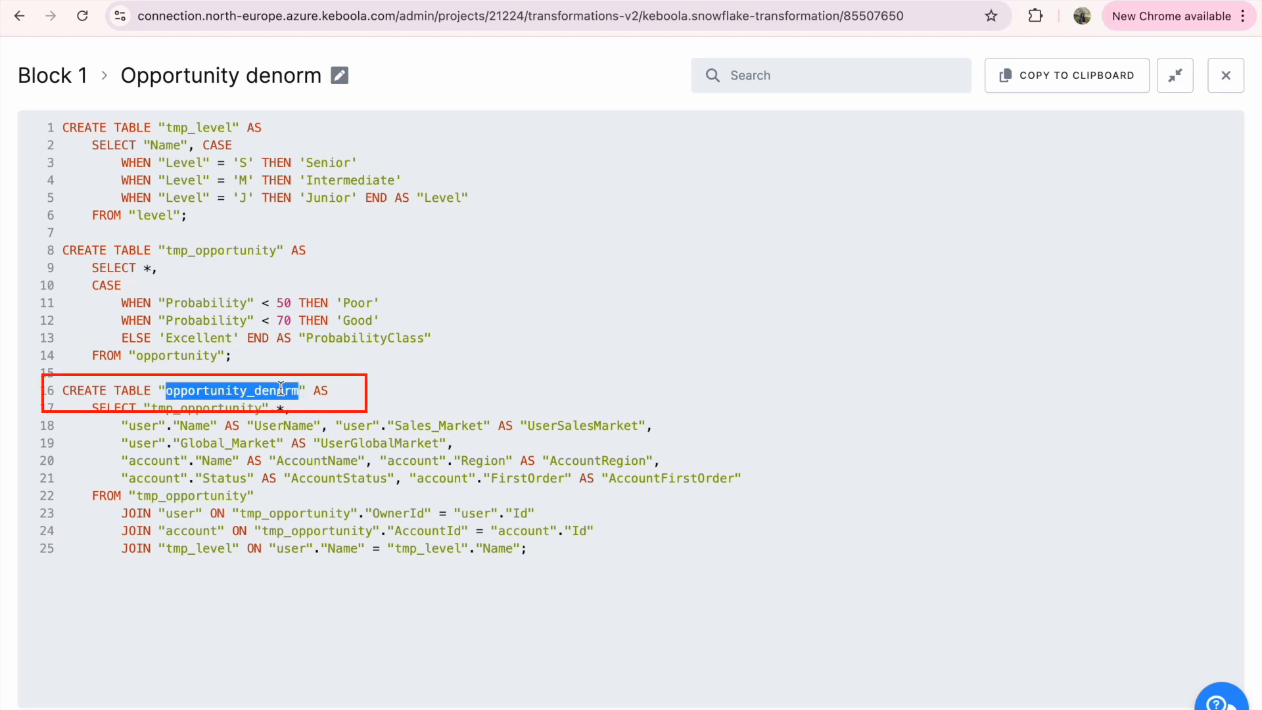
click(1225, 78)
scroll(795, 376, up, 2)
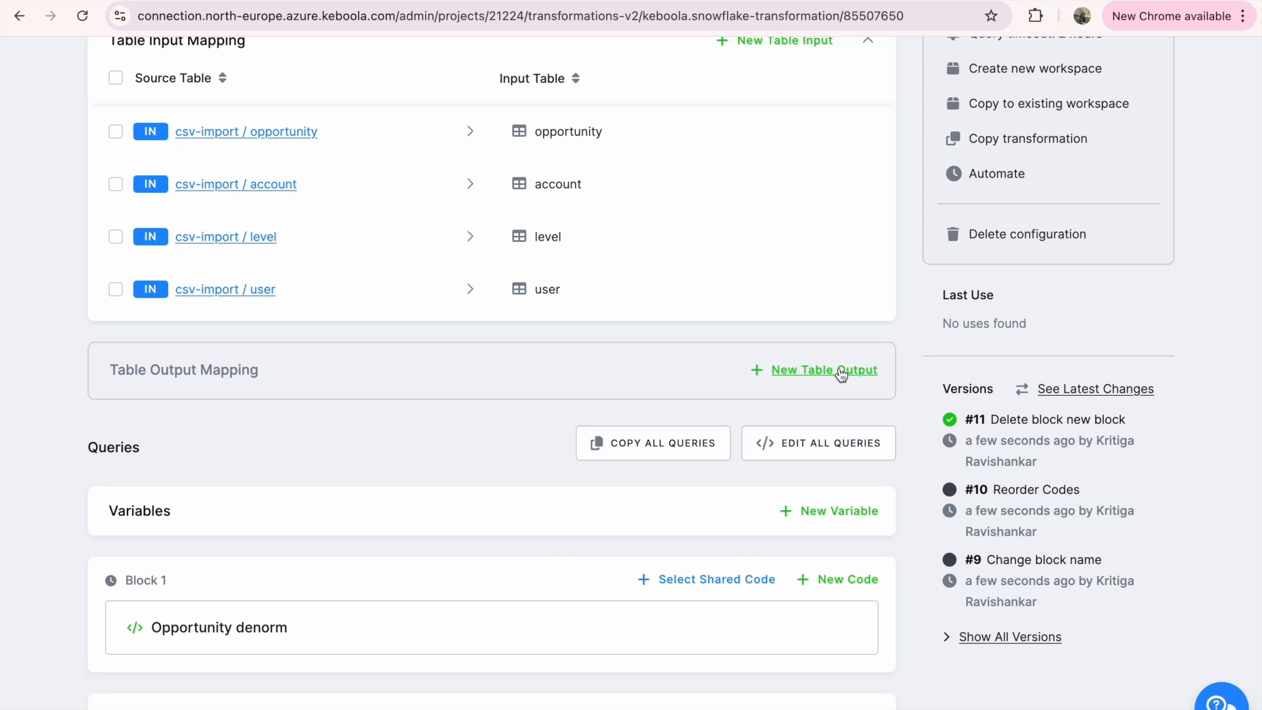
click(841, 371)
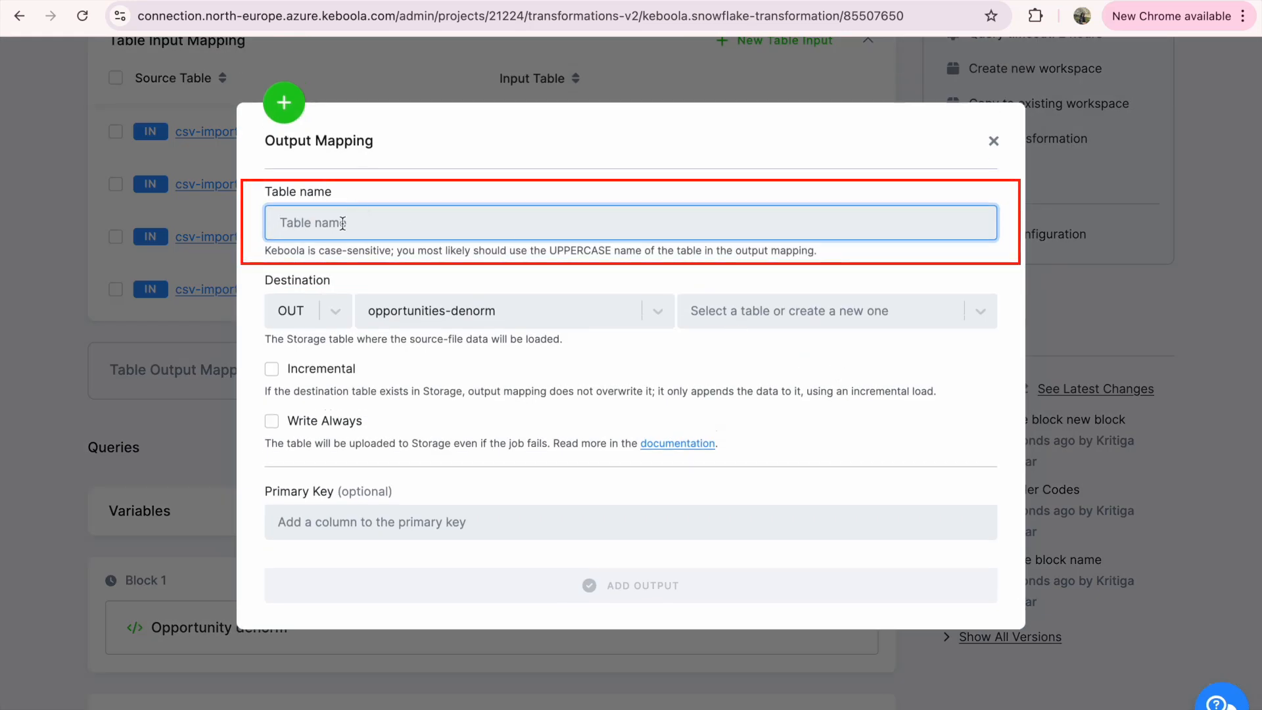
key(ctrl+v)
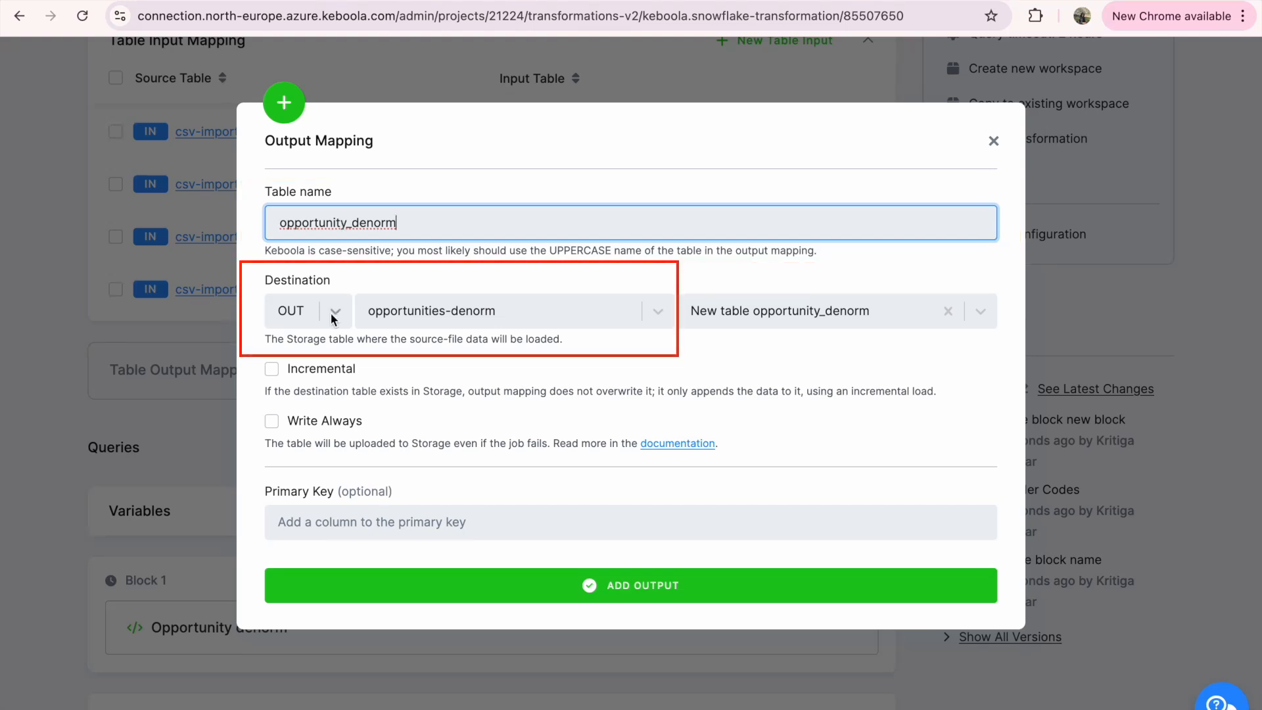
Set the output destination to the opportunities-denorm bucket with the new table opportunity_denorm
click(454, 316)
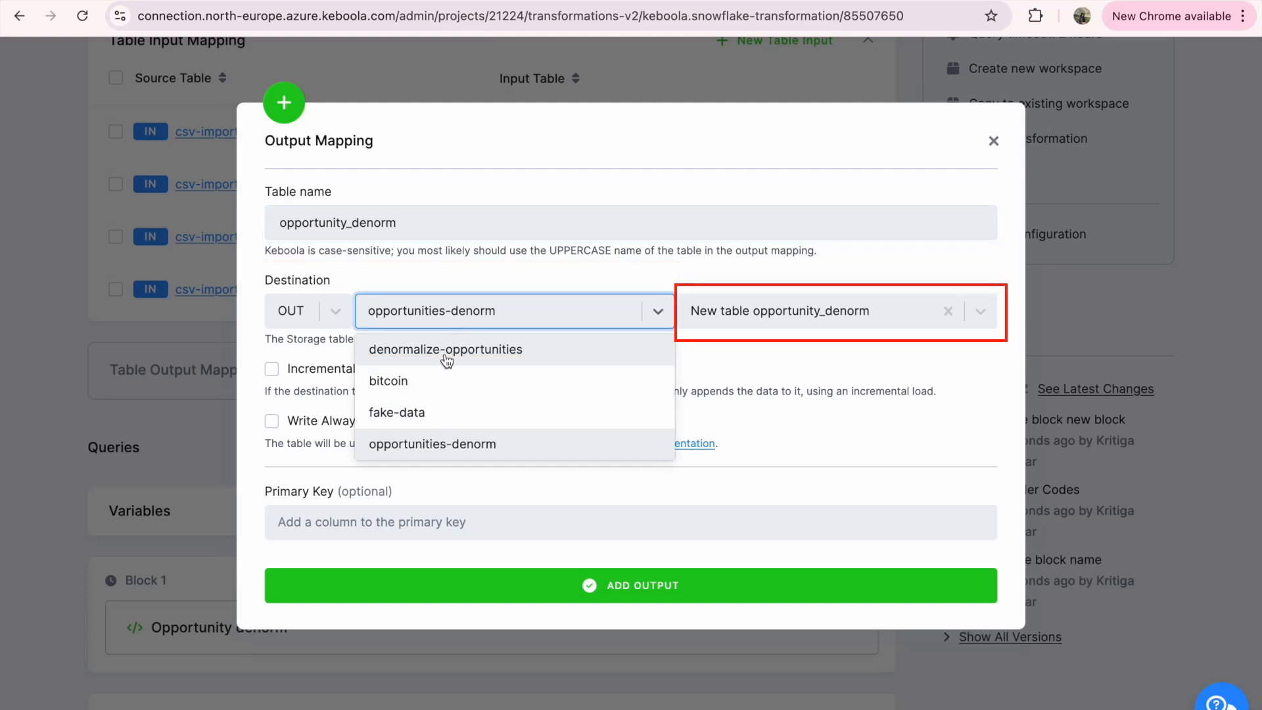
click(476, 303)
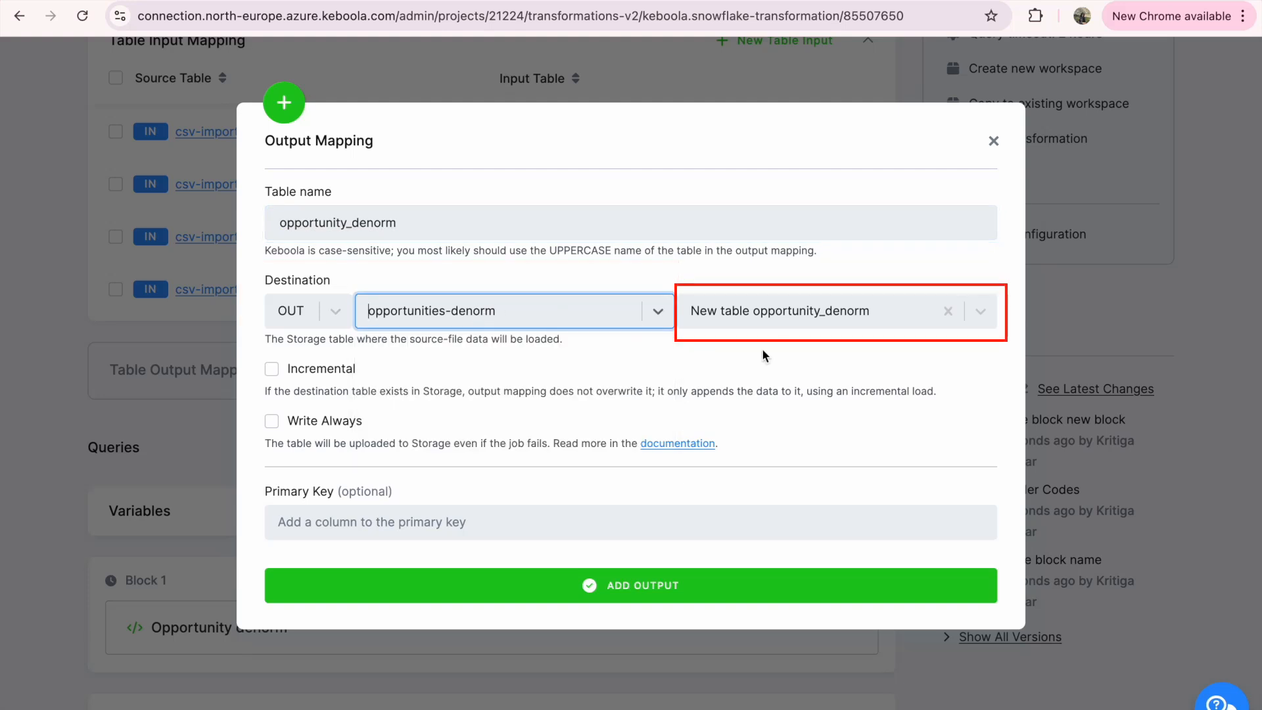
click(745, 322)
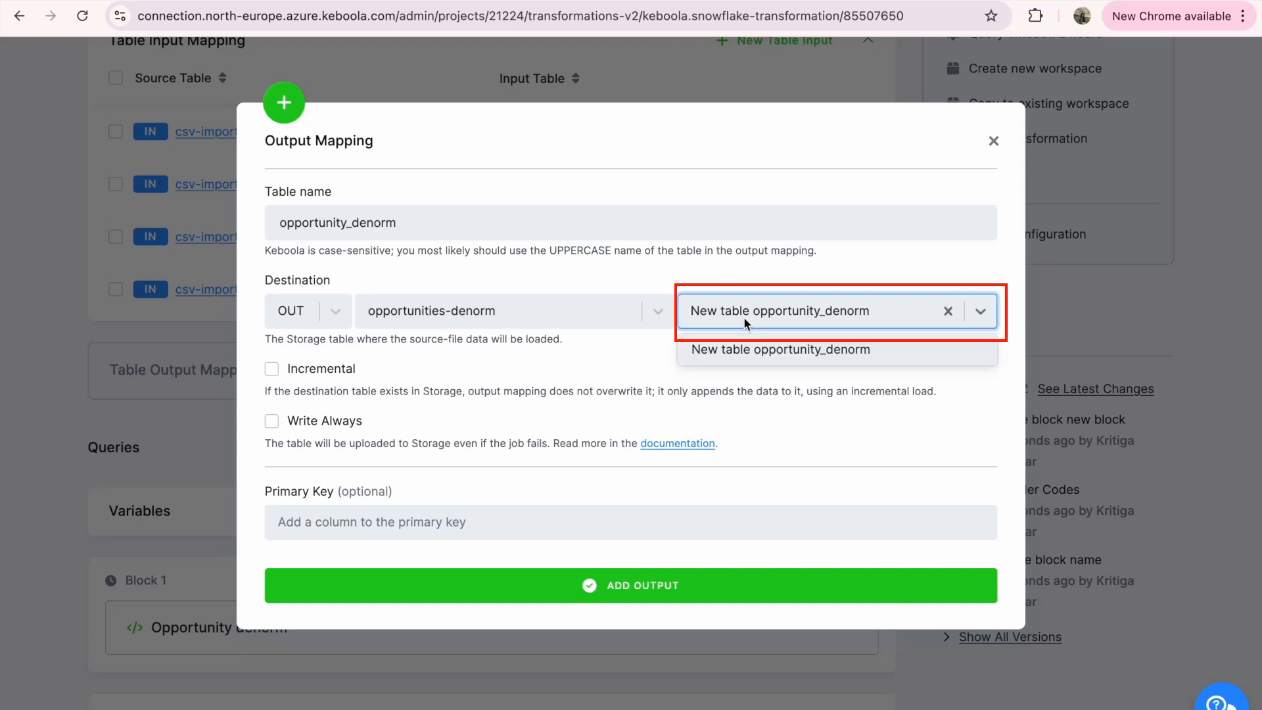
text(new)
text(_table)
key(ctrl+BackSpace)
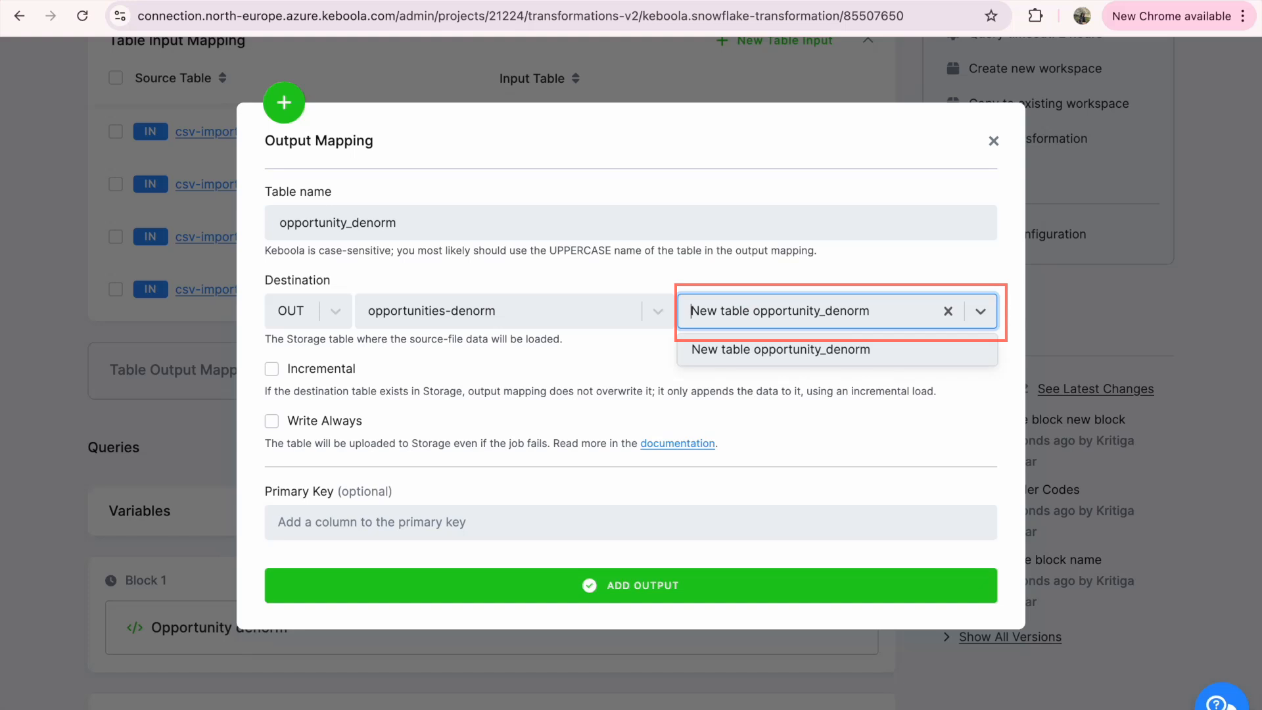
click(761, 354)
Try adding "pk" as a primary key column for the output table
click(468, 526)
text(pk)
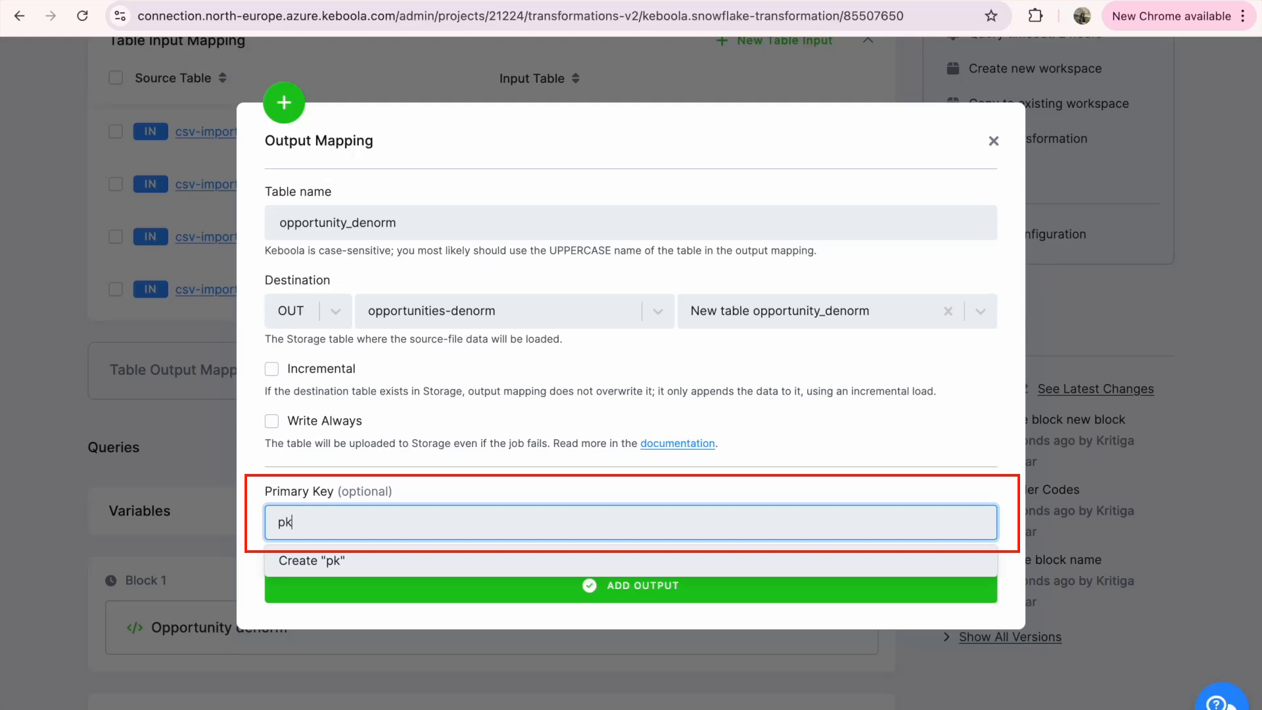
key(Return)
click(309, 523)
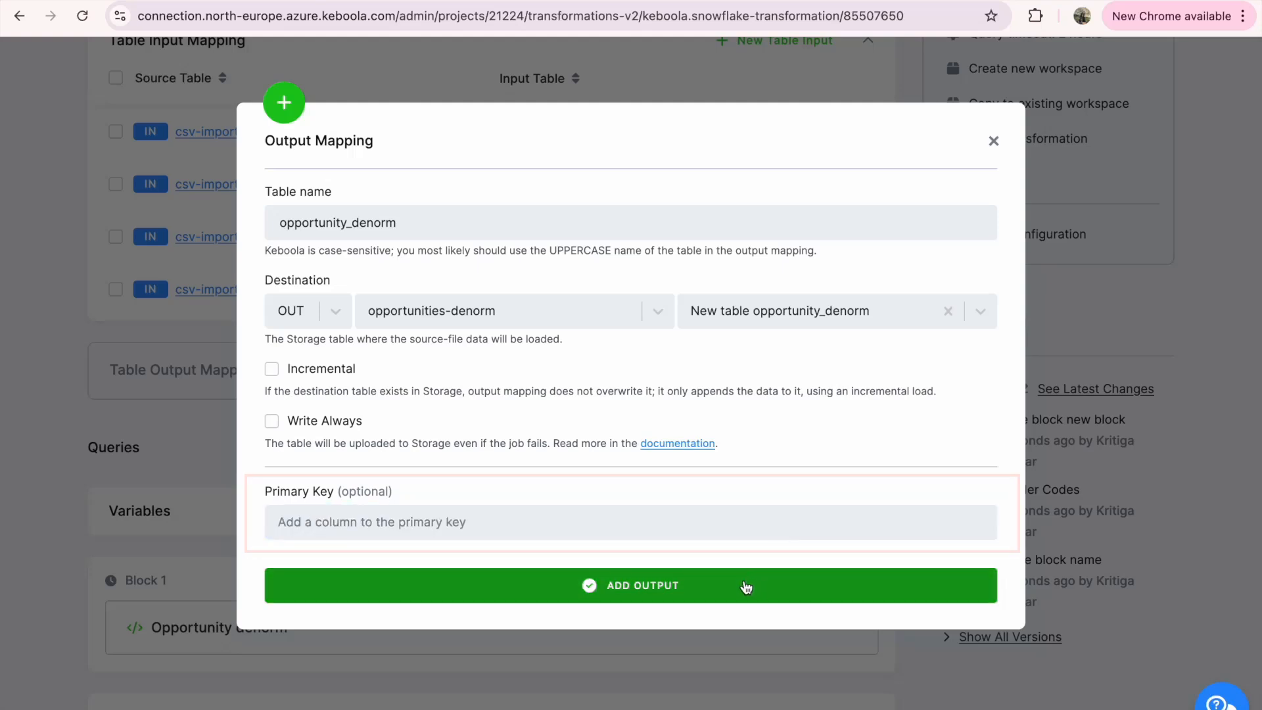
Add the opportunity_denorm output mapping and run the transformation
click(746, 587)
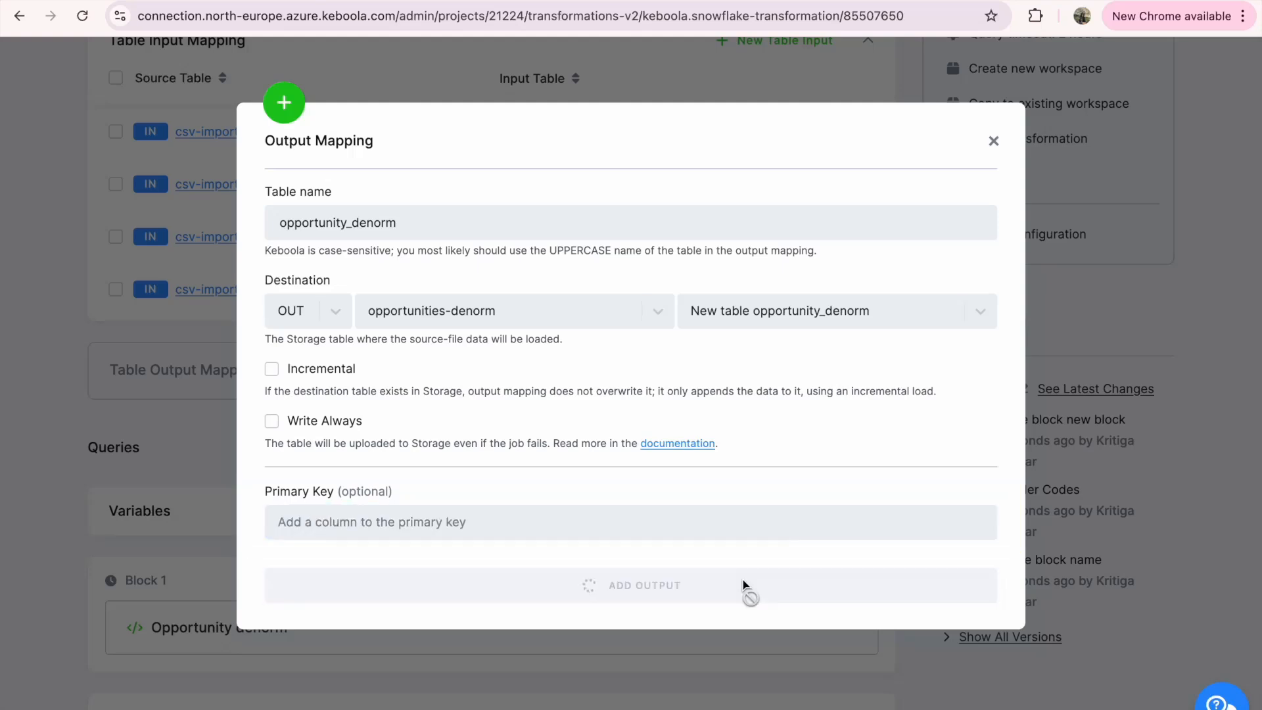
scroll(960, 440, up, 3)
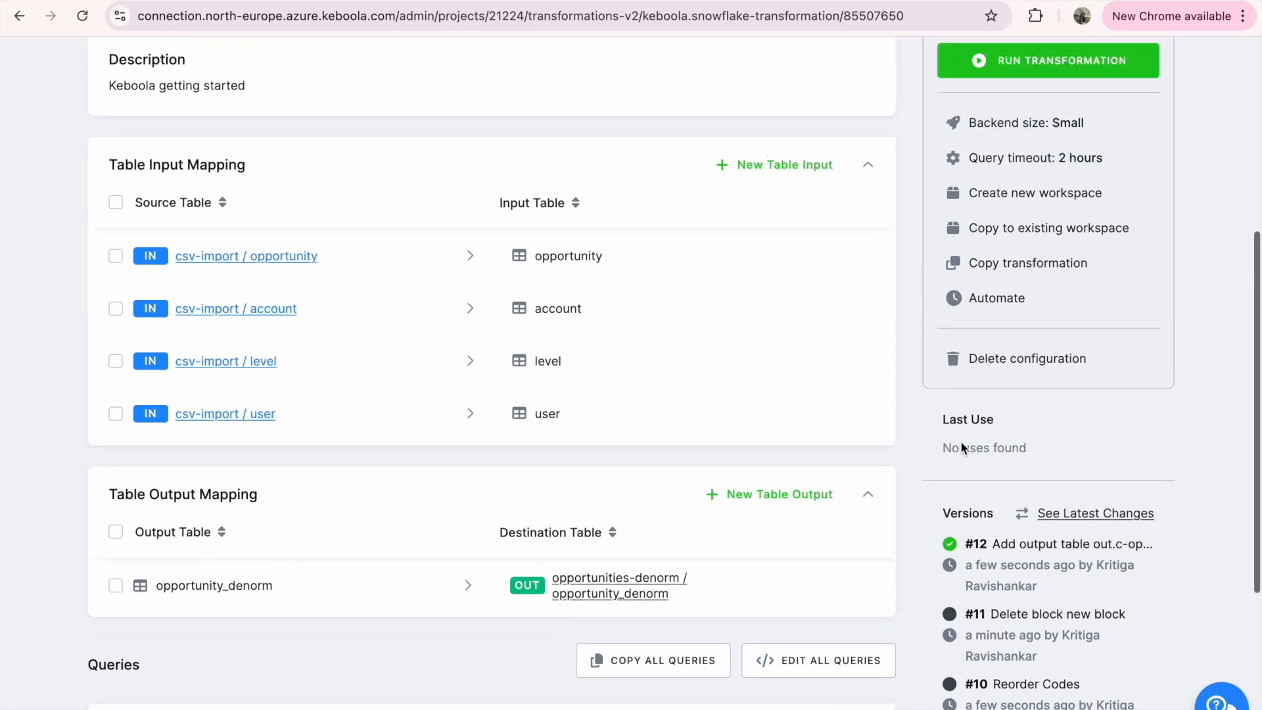
scroll(960, 440, up, 1)
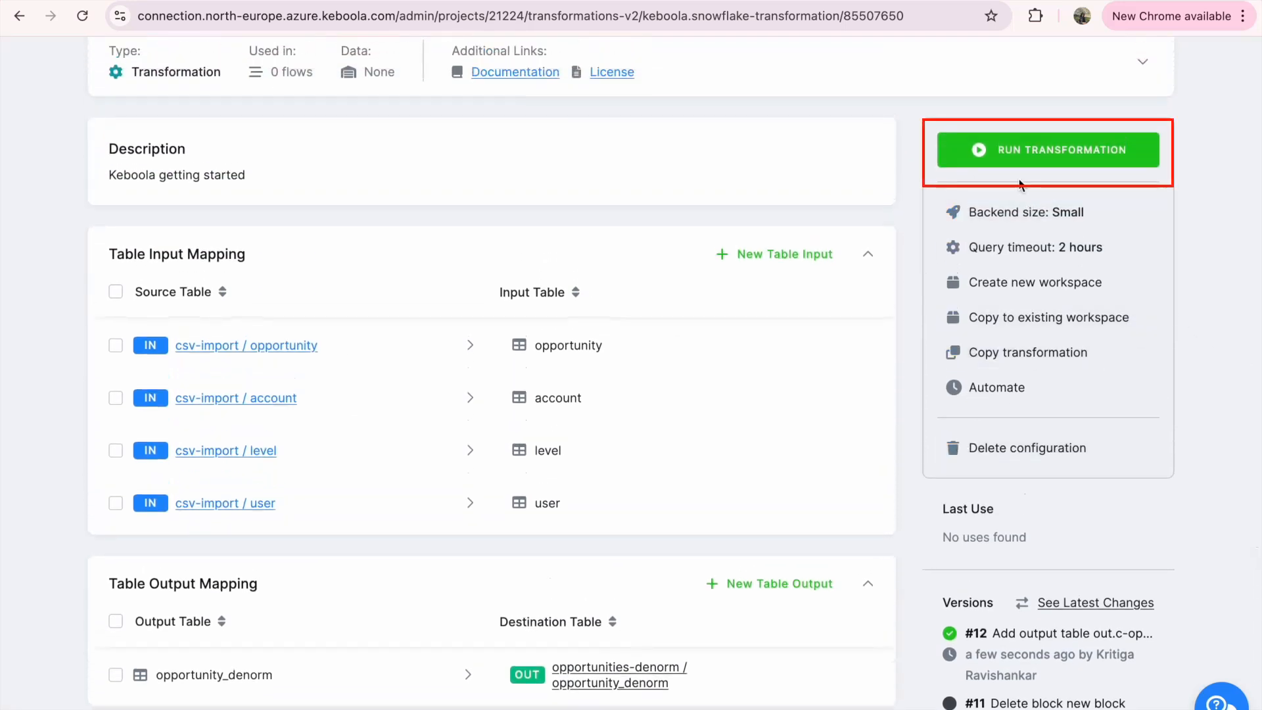
click(1002, 164)
click(769, 259)
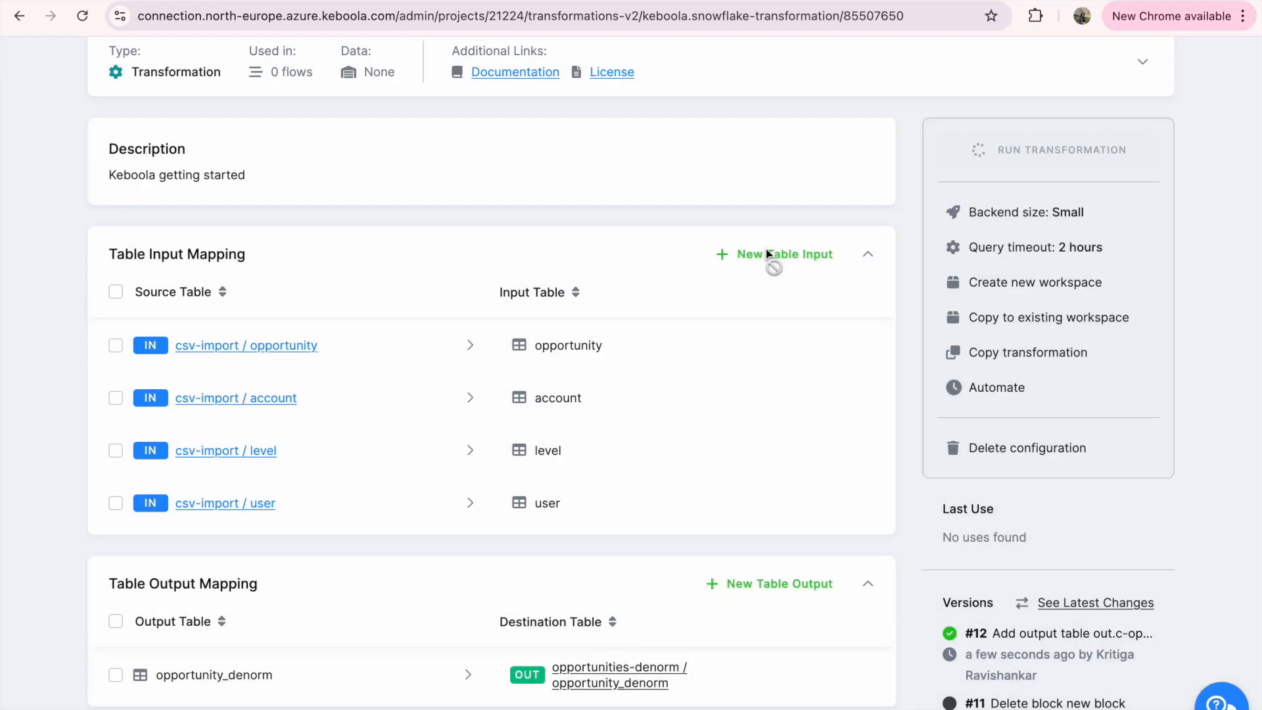
Open the Denormalize opportunities transformation from the Opportunity folder and examine its latest job's run history and event log
scroll(1014, 391, down, 4)
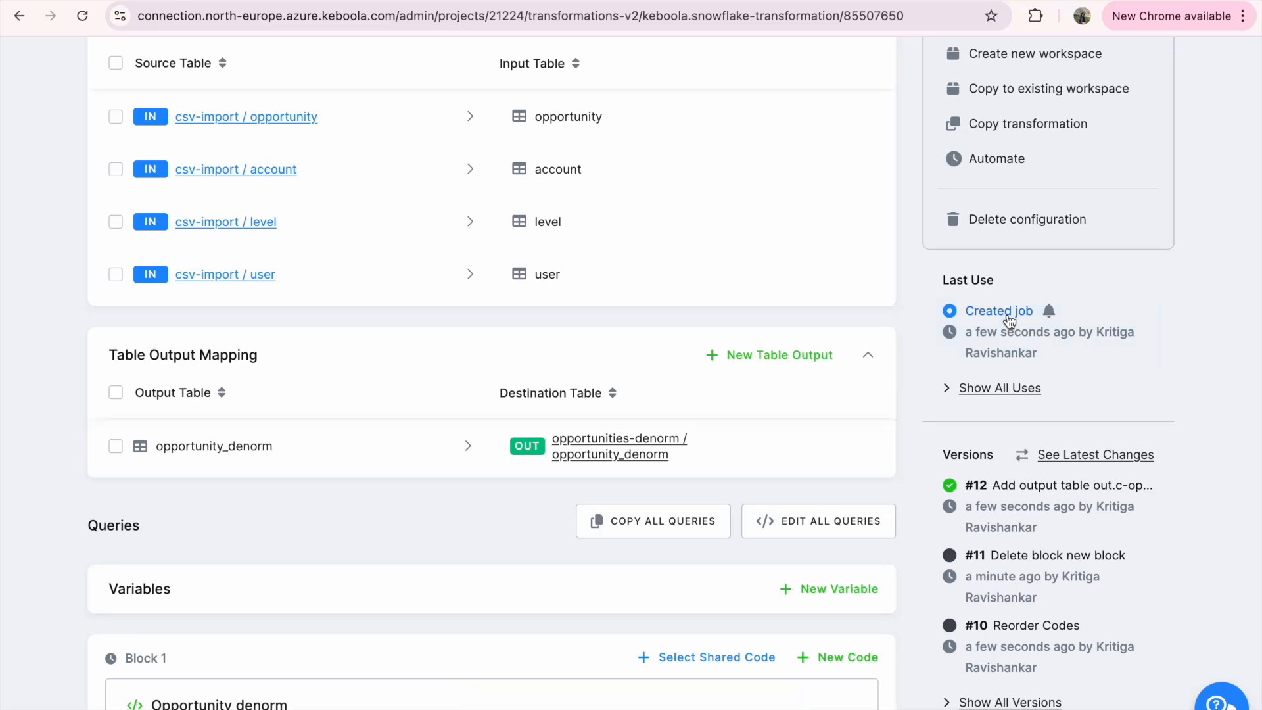
scroll(970, 353, left, 5)
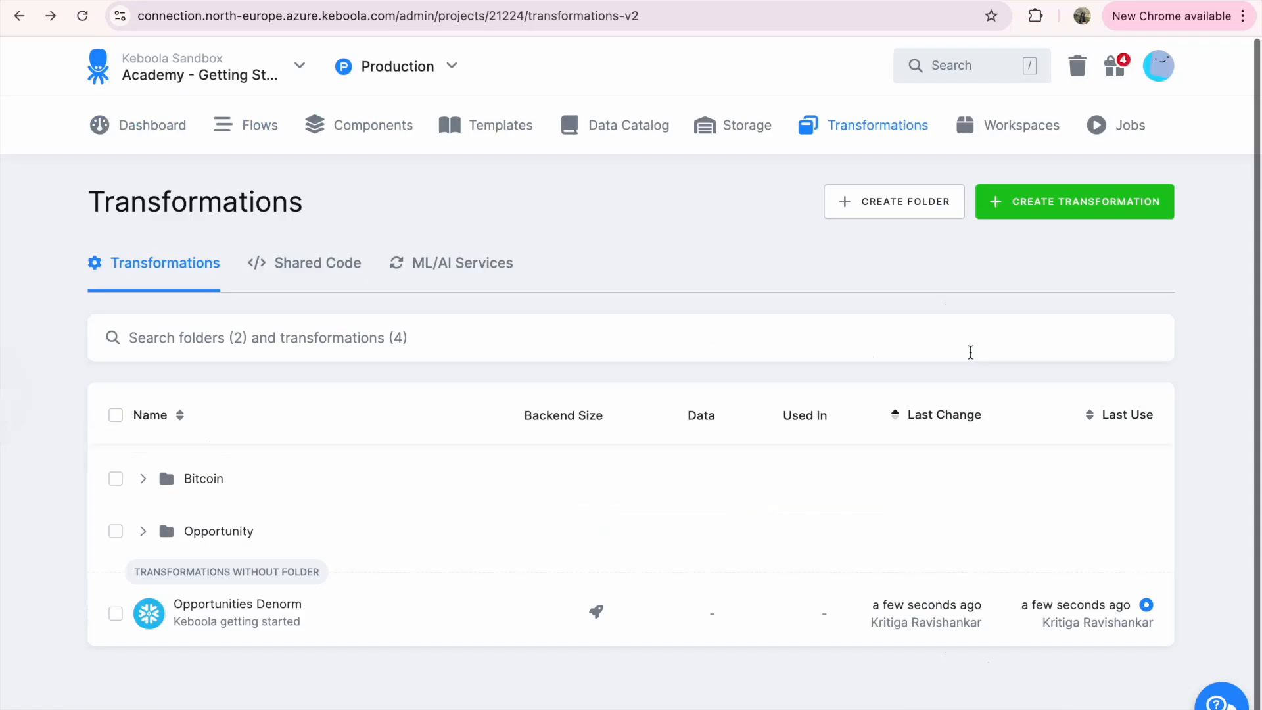
click(142, 536)
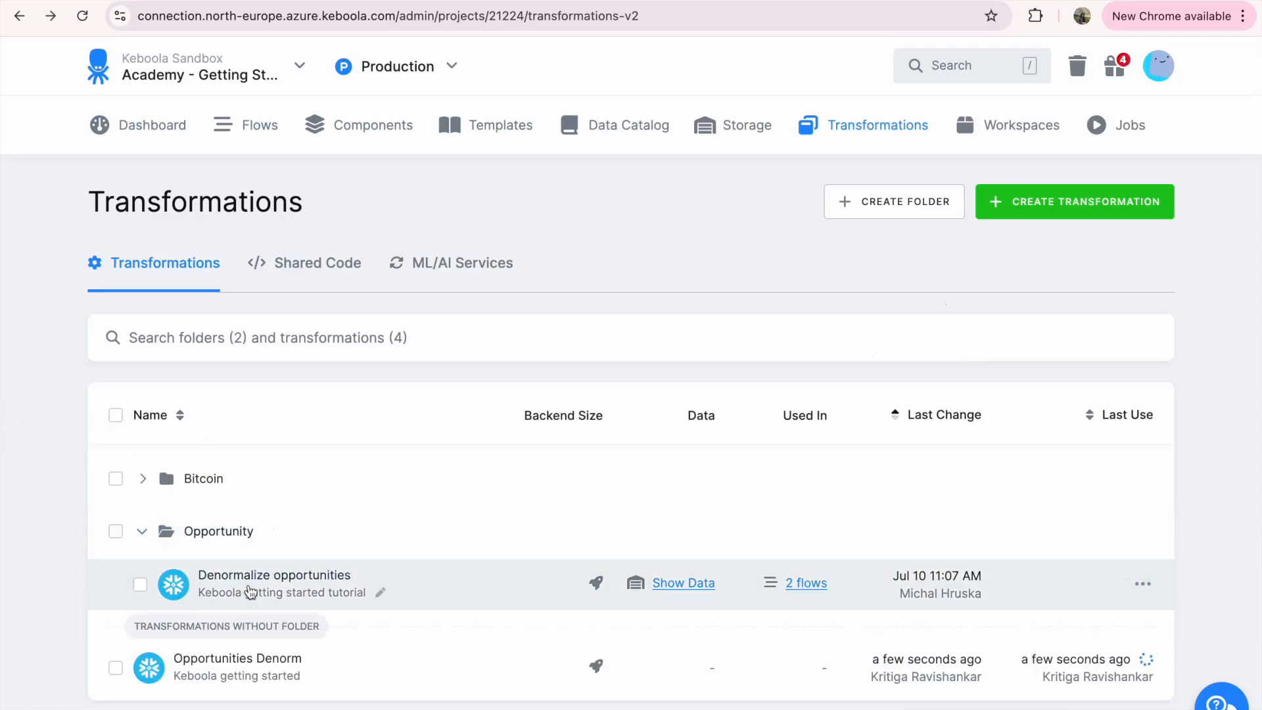
click(248, 584)
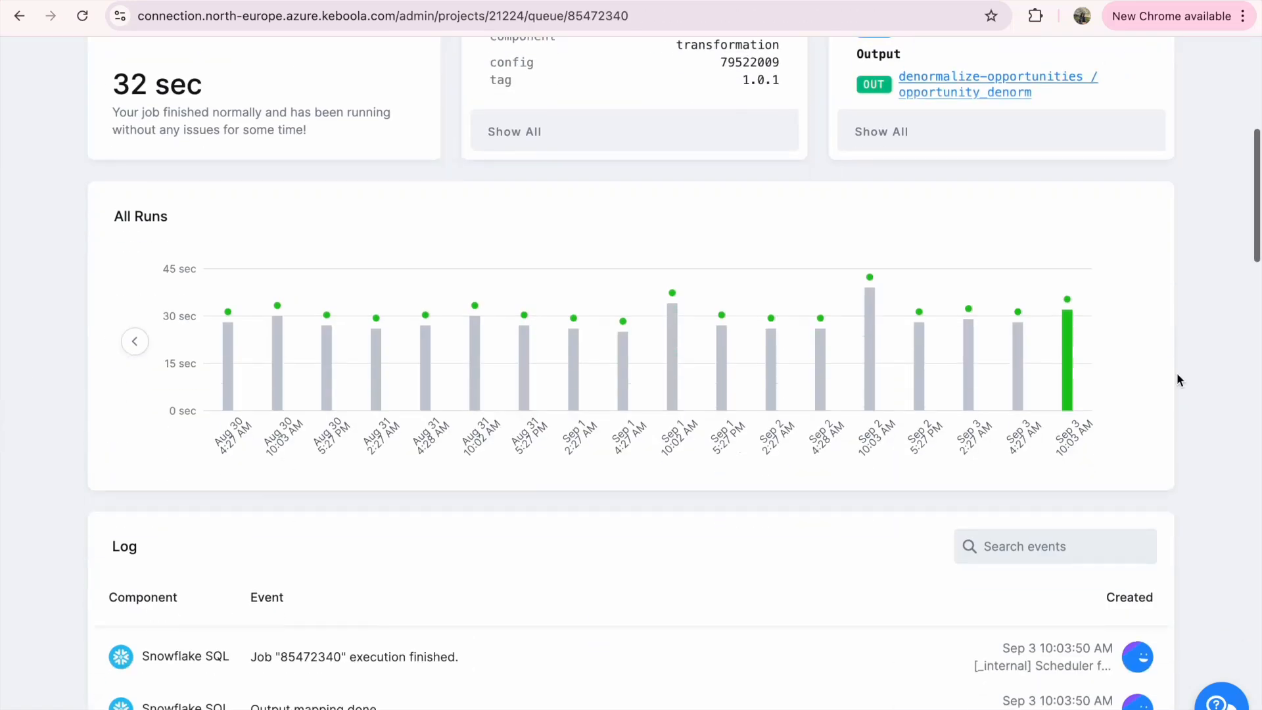
scroll(1177, 375, down, 2)
scroll(1177, 379, down, 3)
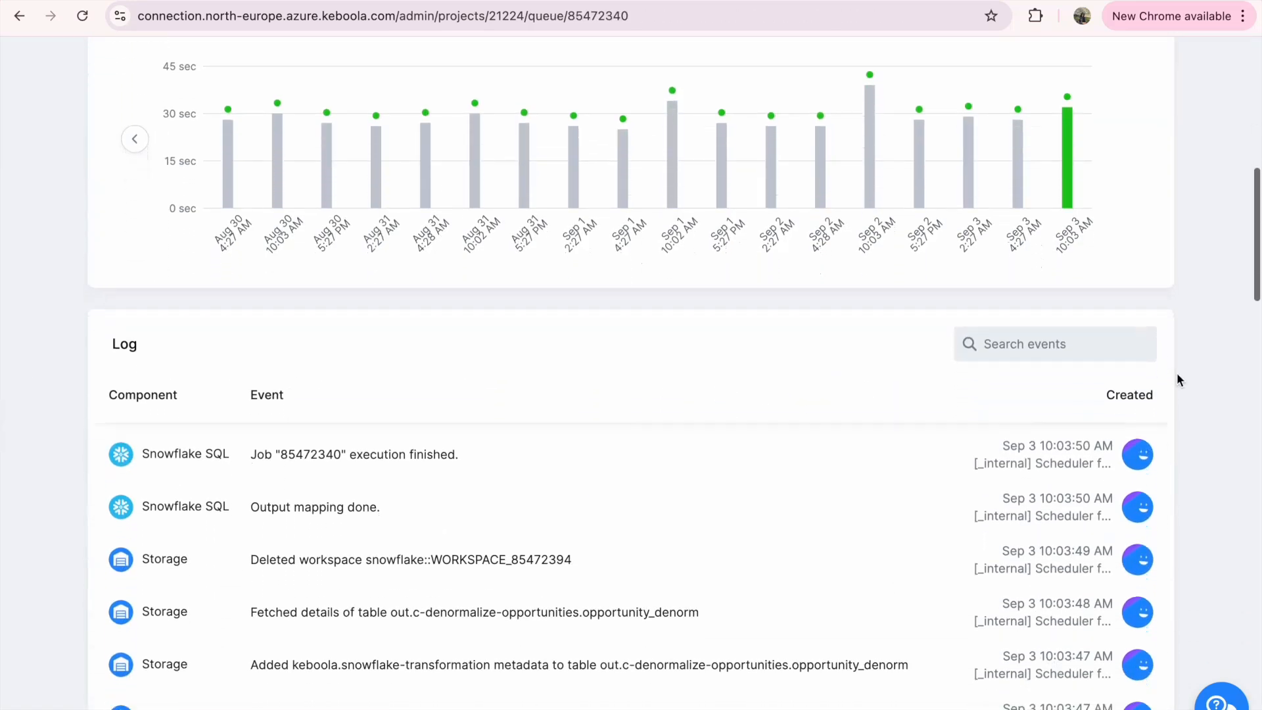
scroll(1176, 379, down, 1)
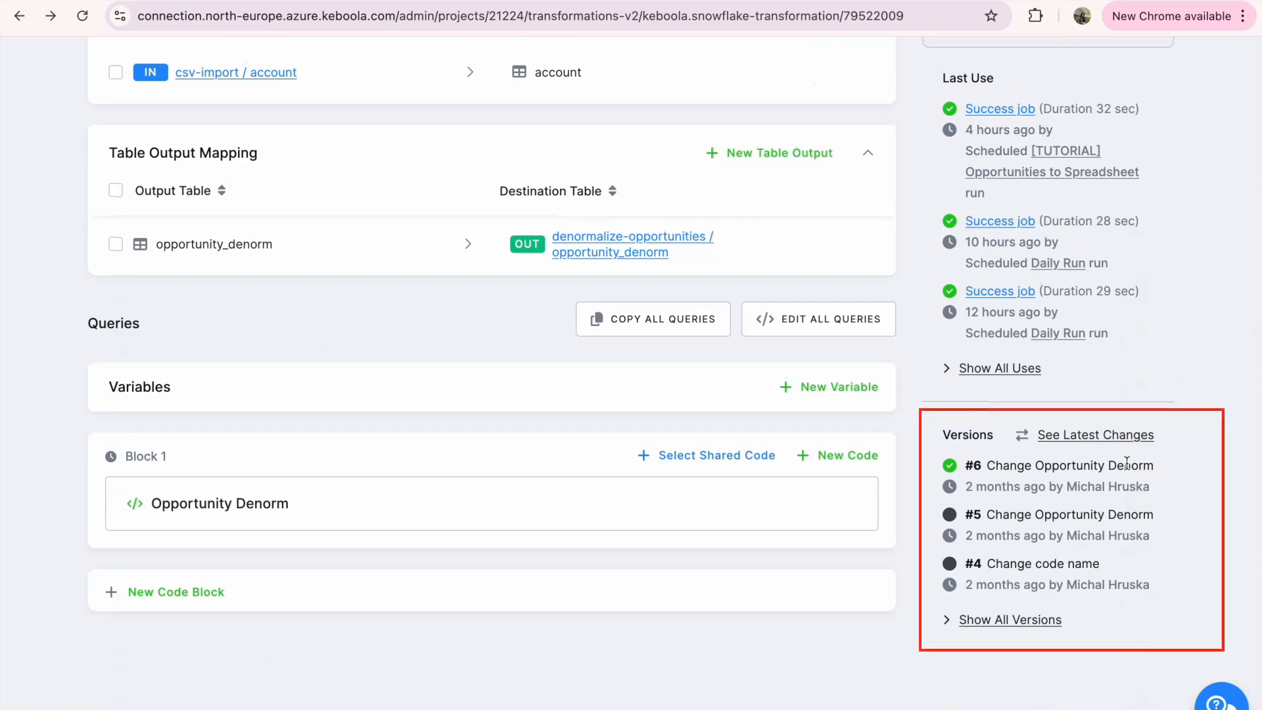
Show all versions of the Denormalize opportunities transformation and compare version 6 with version 5, then close the comparison
click(1023, 623)
scroll(720, 413, down, 2)
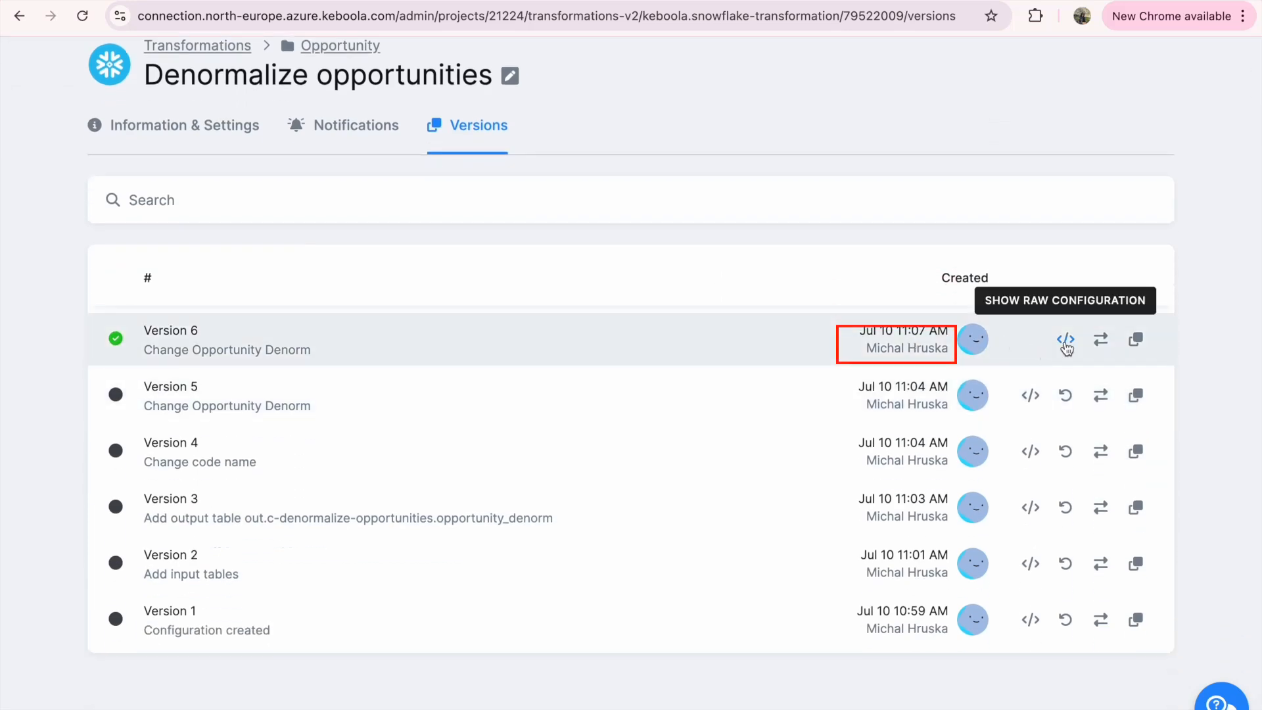
click(1099, 348)
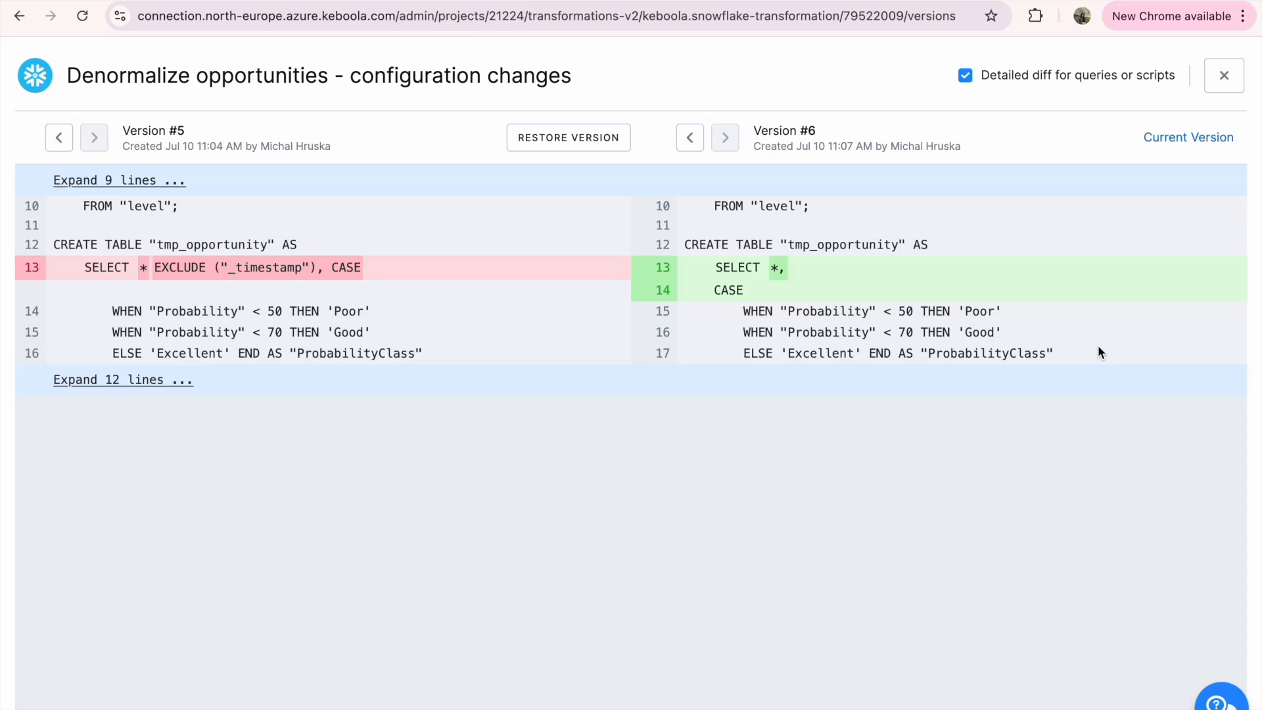
click(1224, 77)
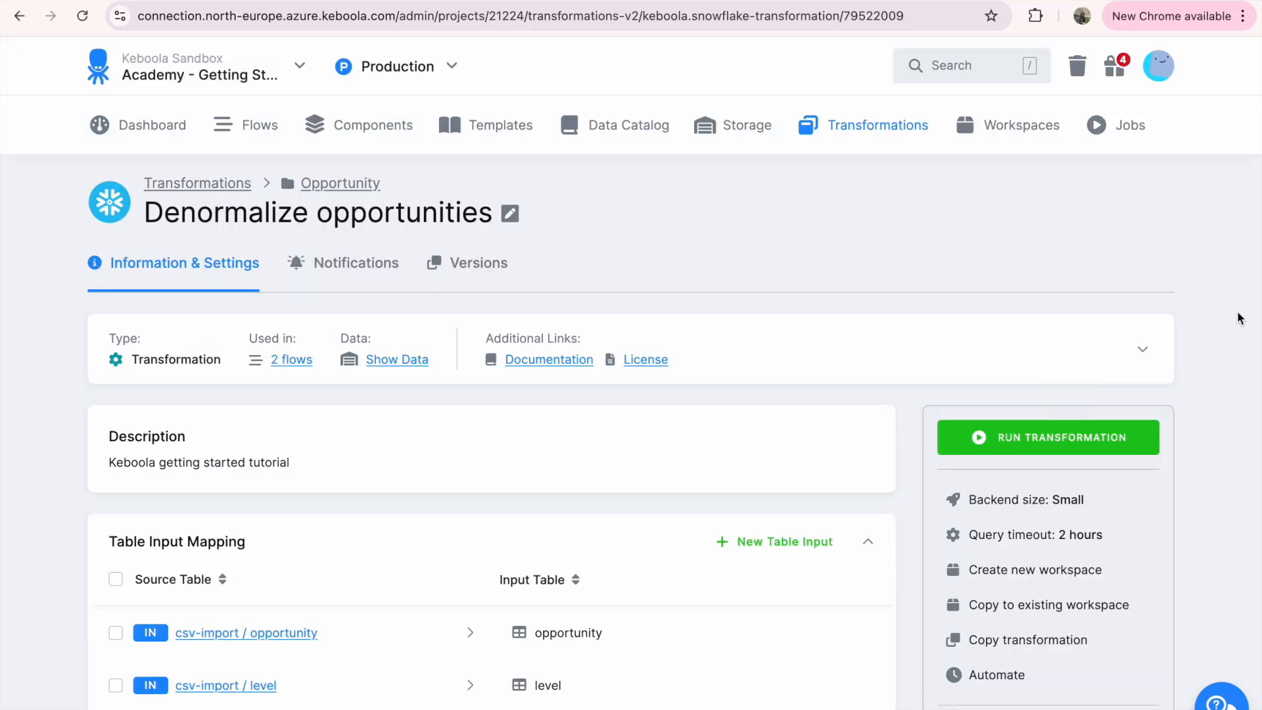
Show the available backend sizes for the Denormalize opportunities transformation
scroll(1227, 398, down, 3)
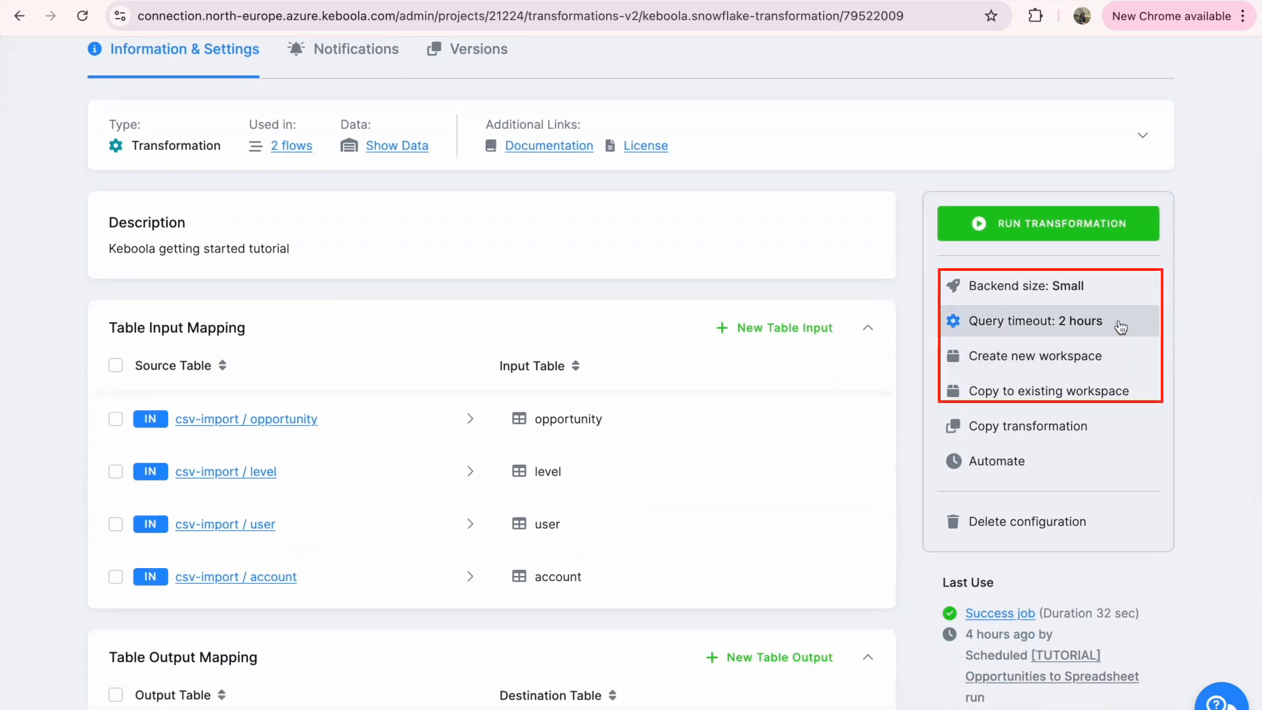
click(1095, 295)
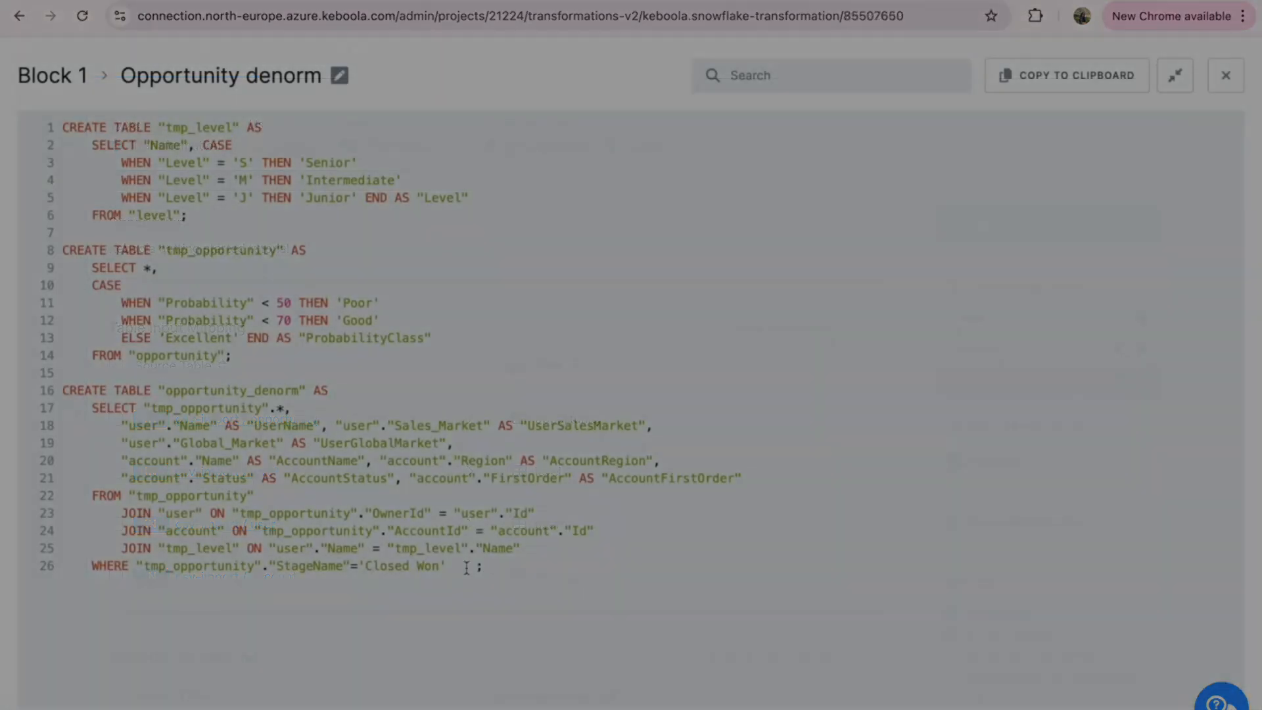
Review the StageName filter in the Opportunity denorm code and add a variable StageName with the default value 'Closed Won'
triple_click(466, 567)
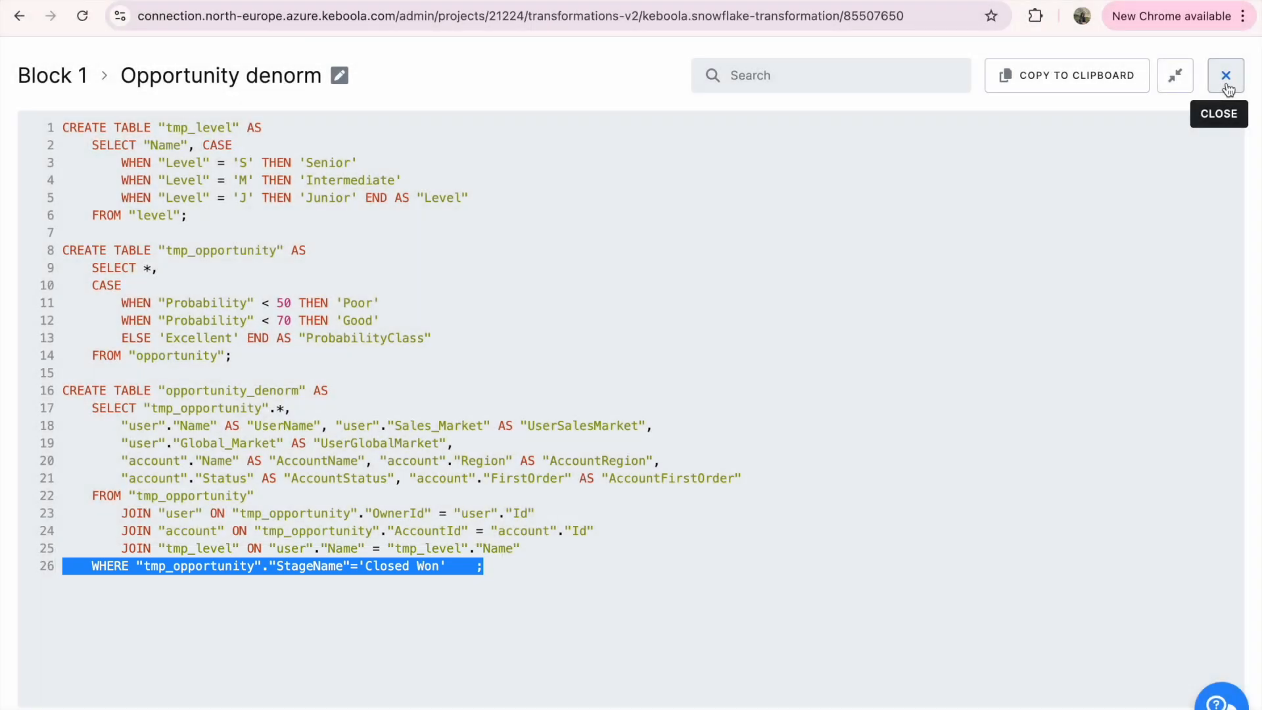
click(1225, 78)
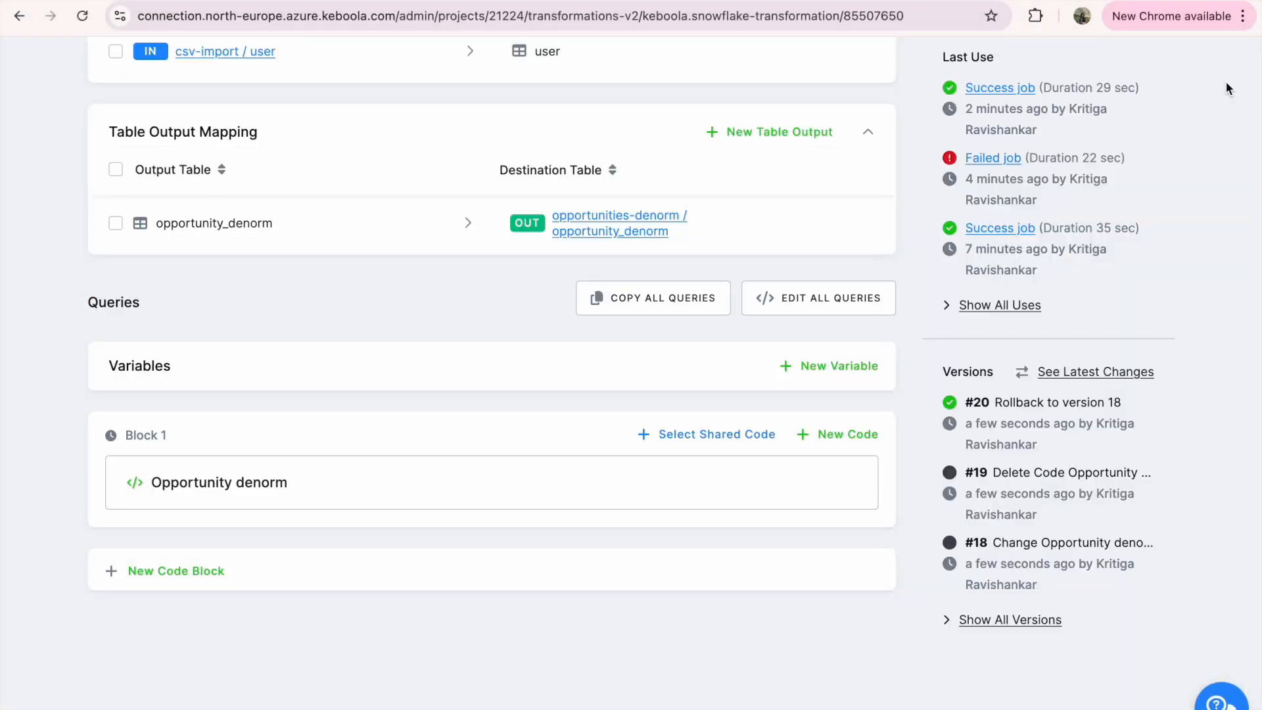
click(859, 380)
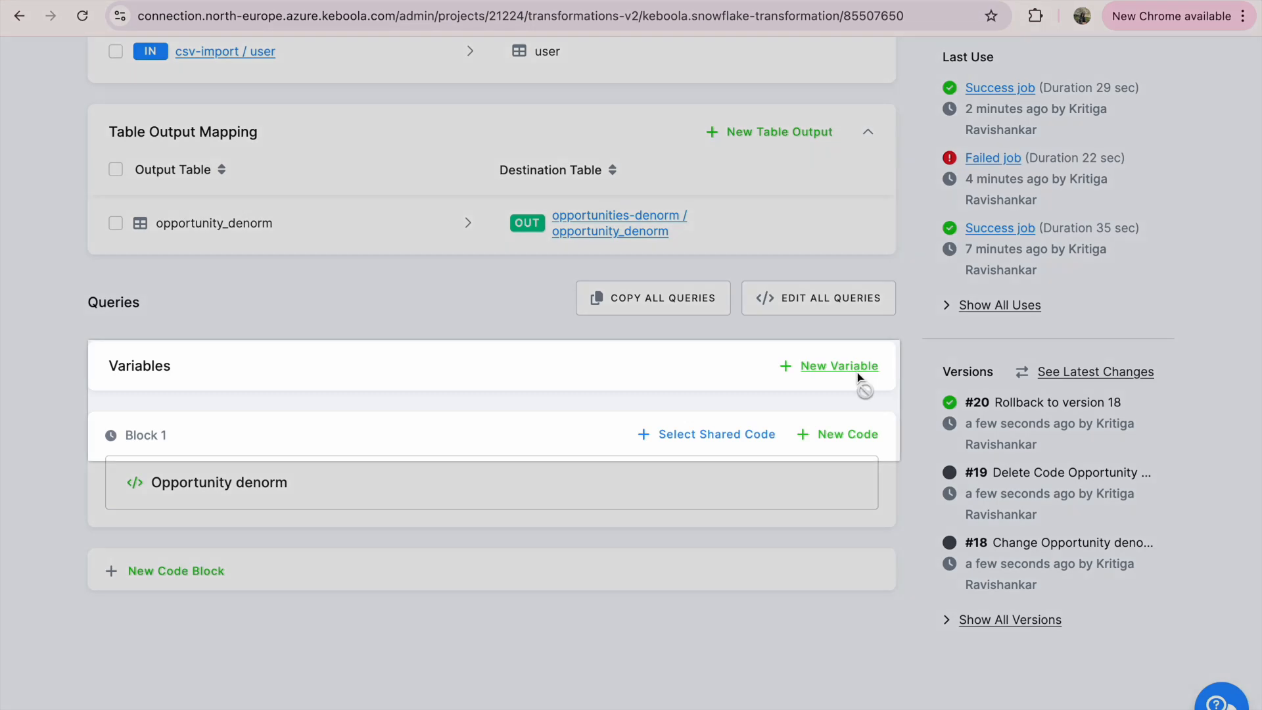
text(StageName)
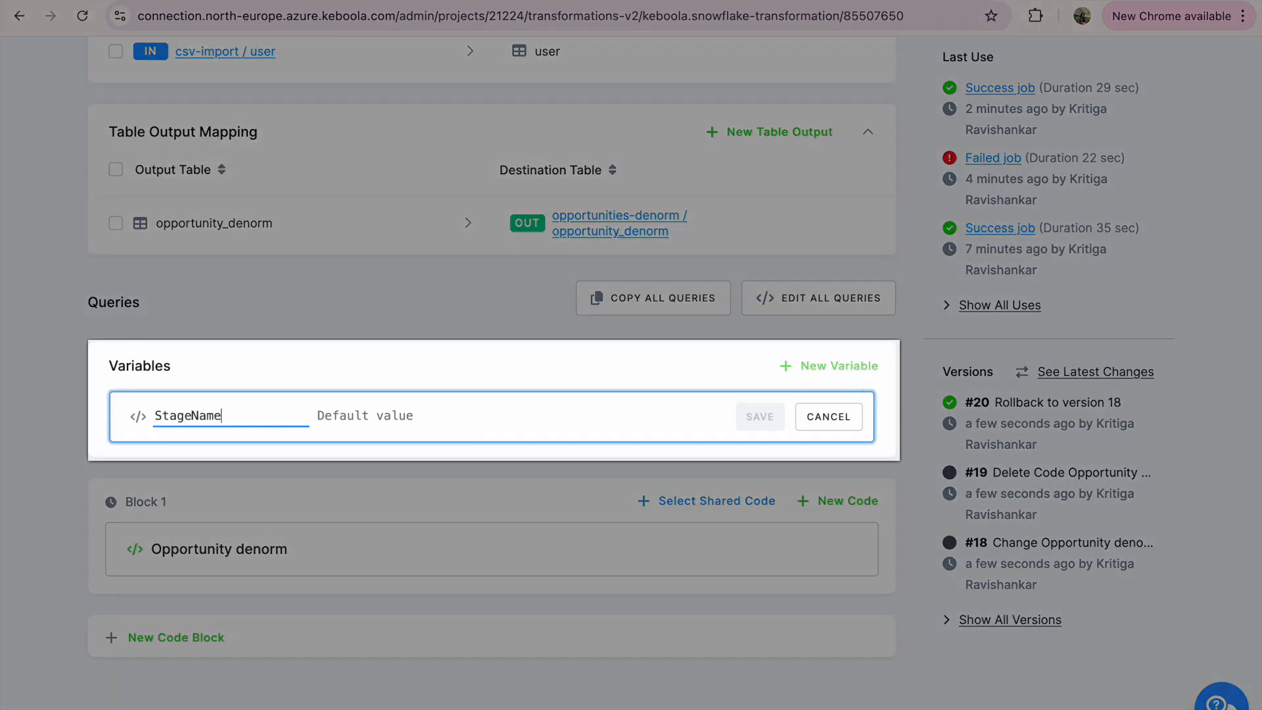
click(358, 410)
text('Closed Won)
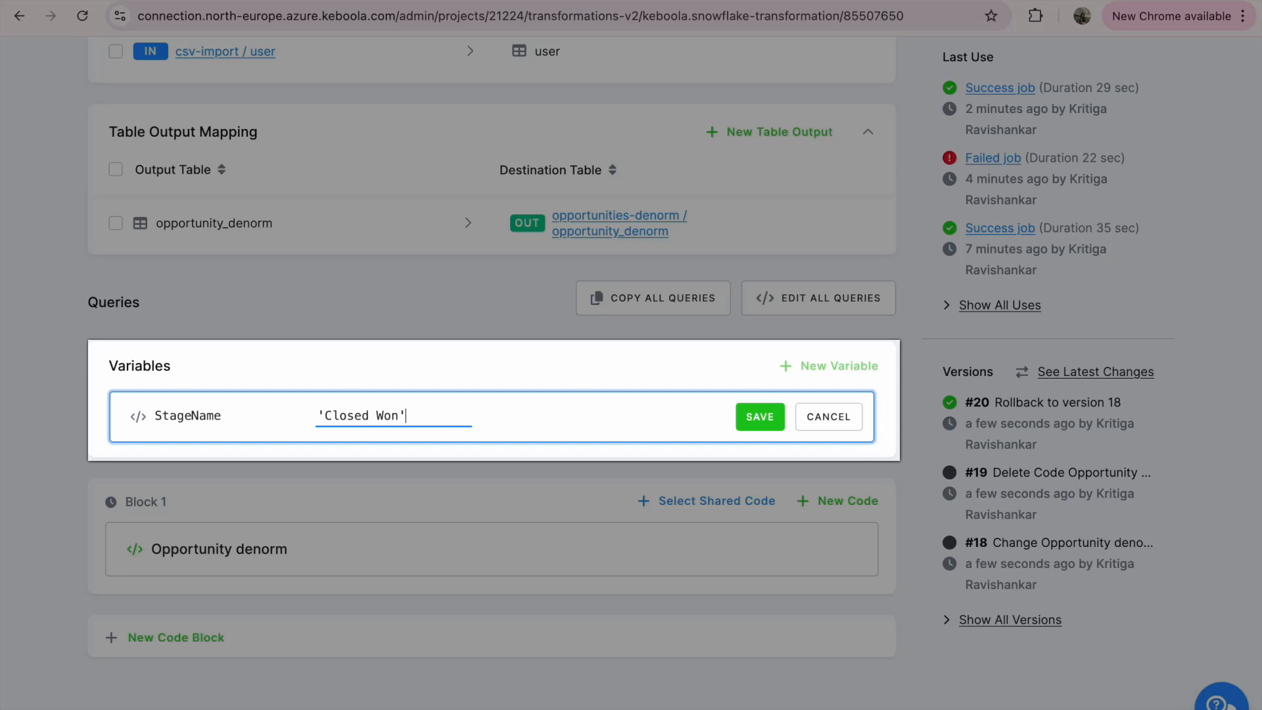
click(756, 426)
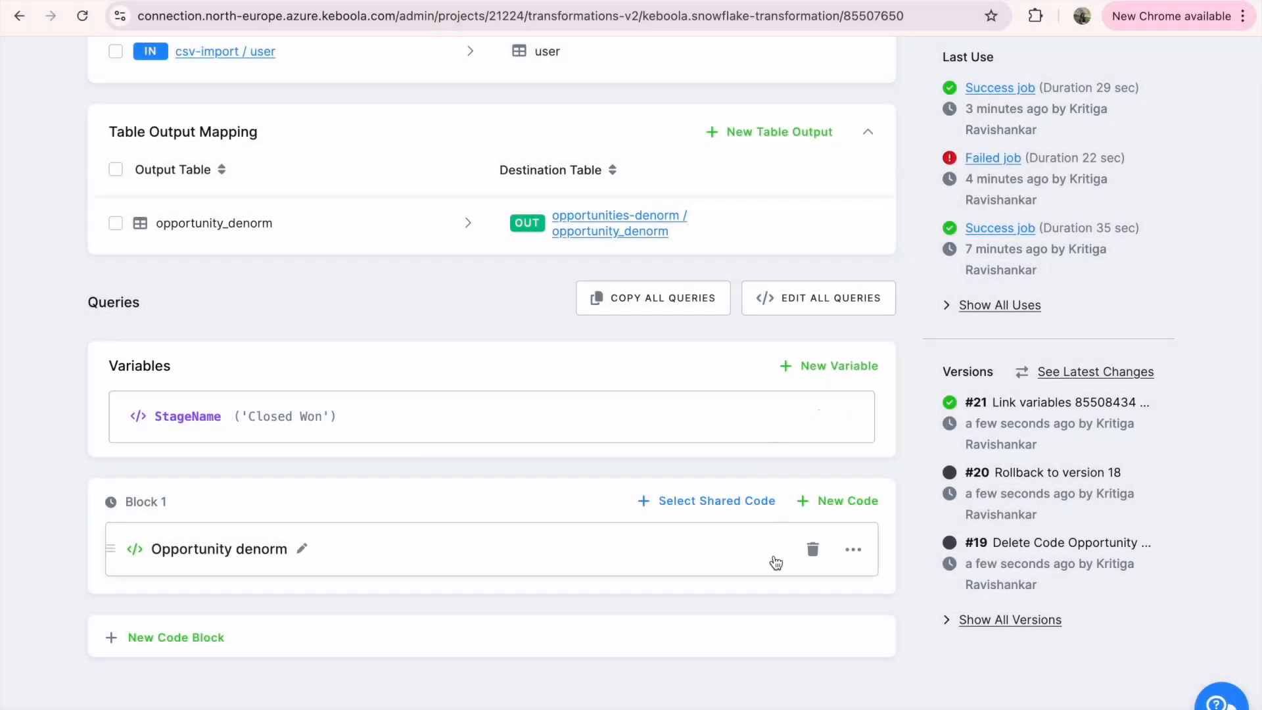
Replace 'Closed Won' in the Opportunity denorm code's WHERE clause with {{StageName}}, save the code and close it
click(774, 559)
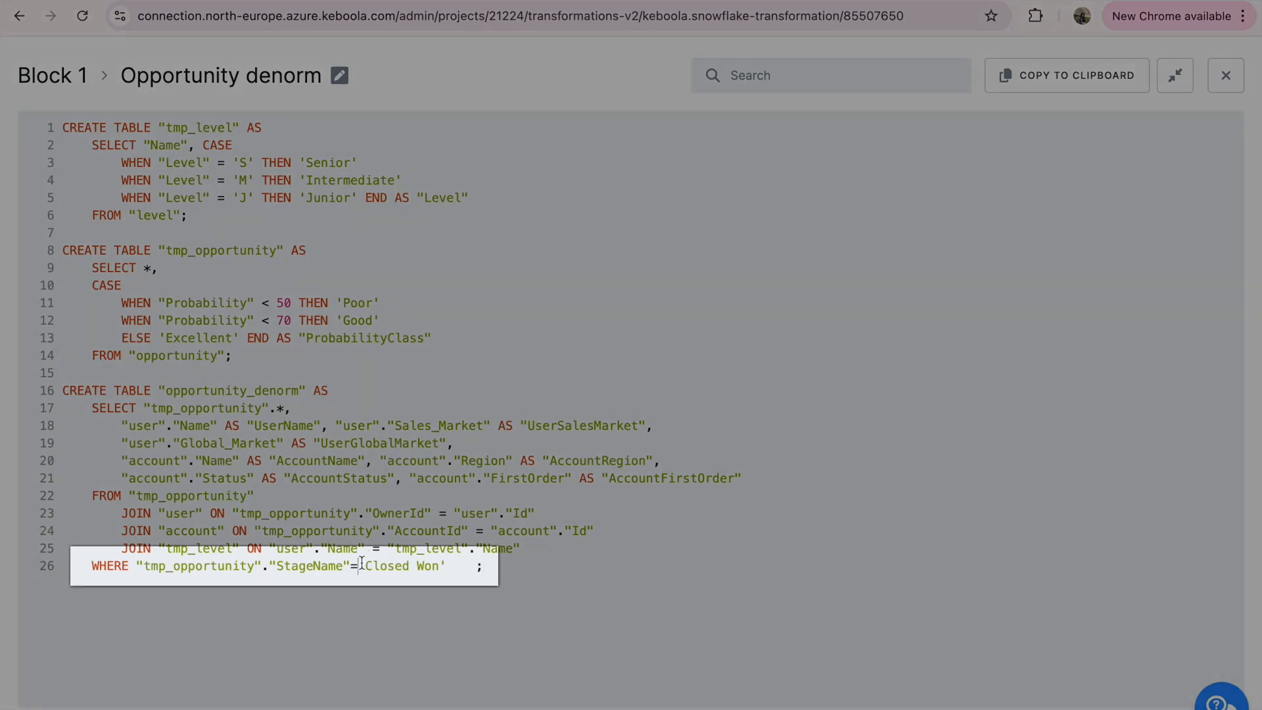
drag(362, 563, 475, 565)
key(BackSpace)
text({{)
text(StageName)
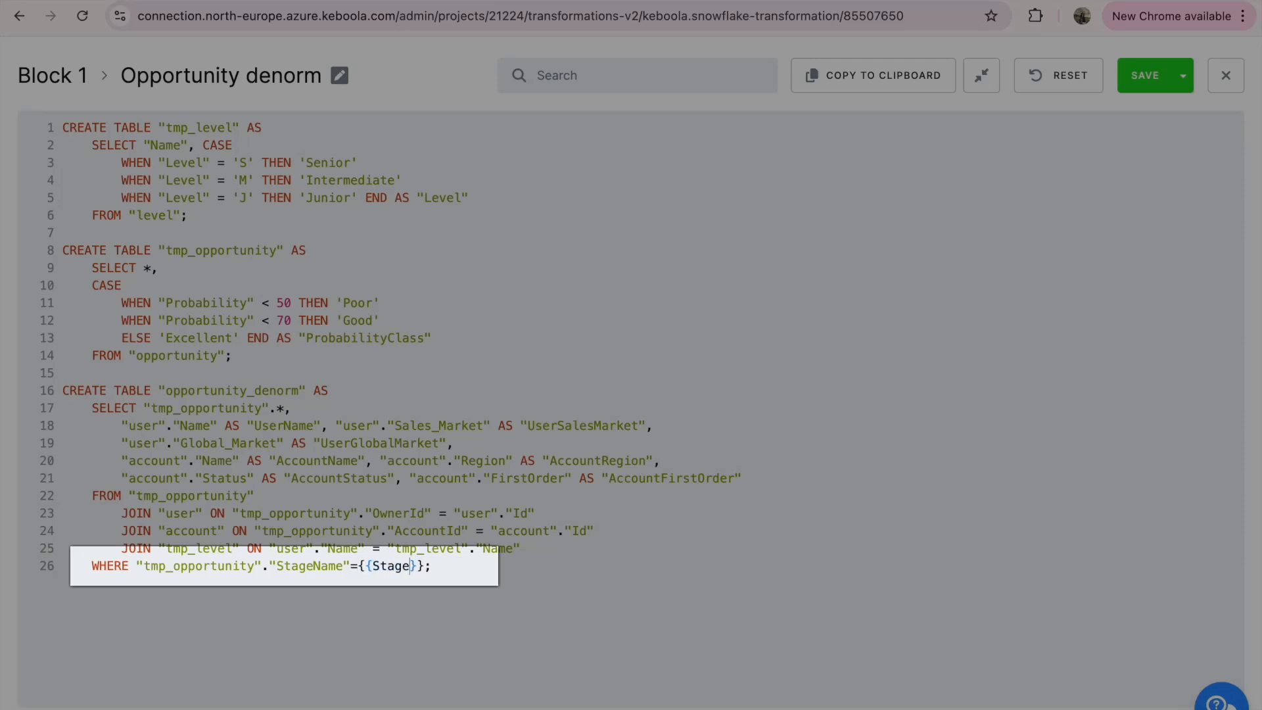
click(1145, 75)
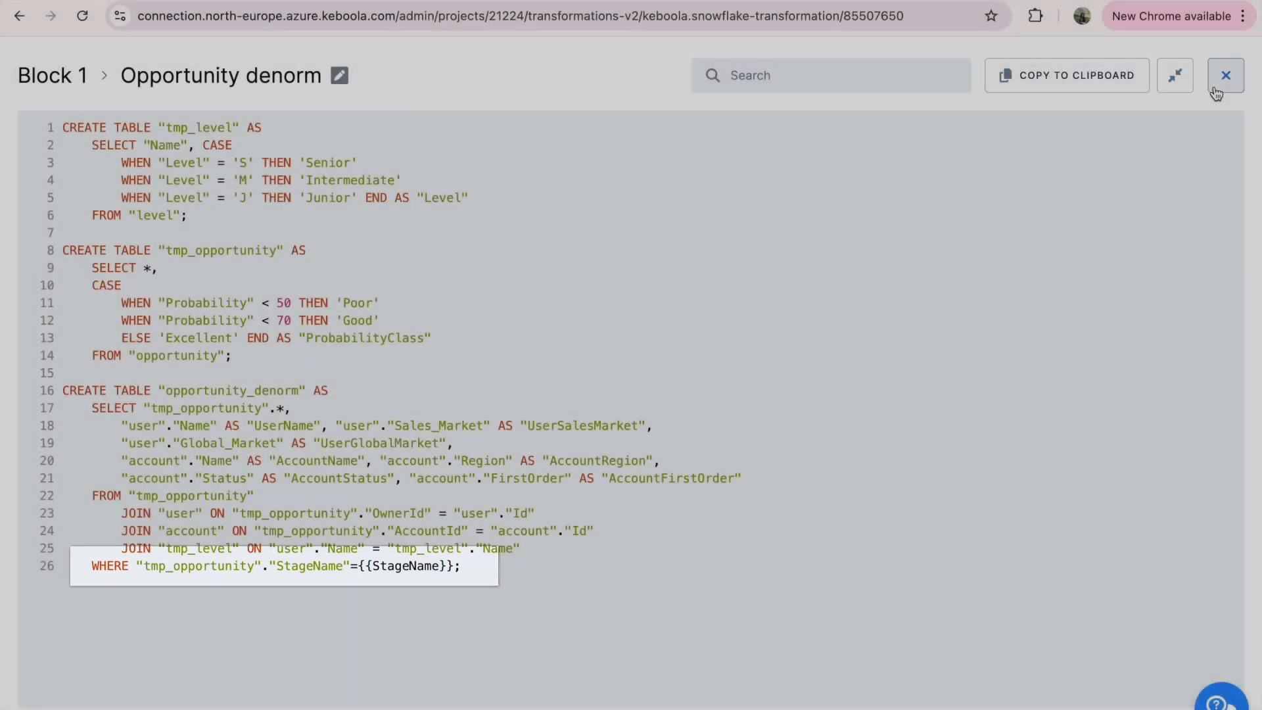
click(1217, 91)
Start a run of the Opportunities Denorm transformation
scroll(1150, 227, up, 8)
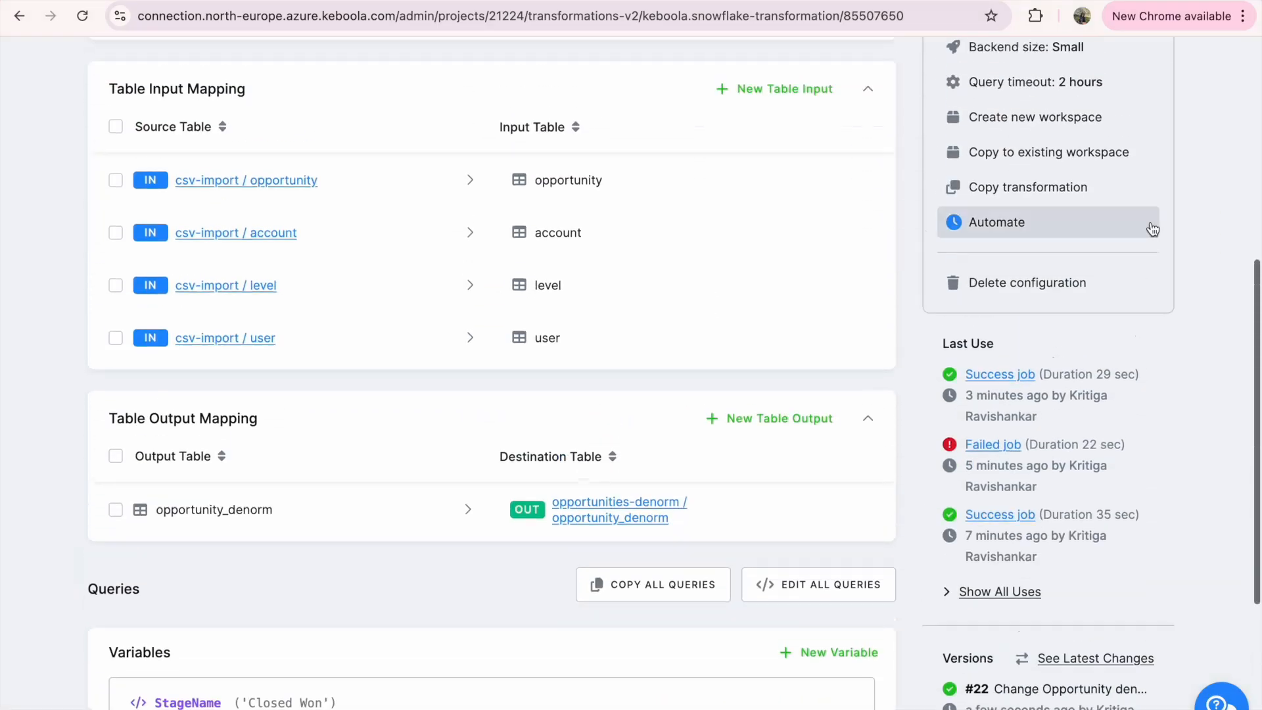
click(1114, 276)
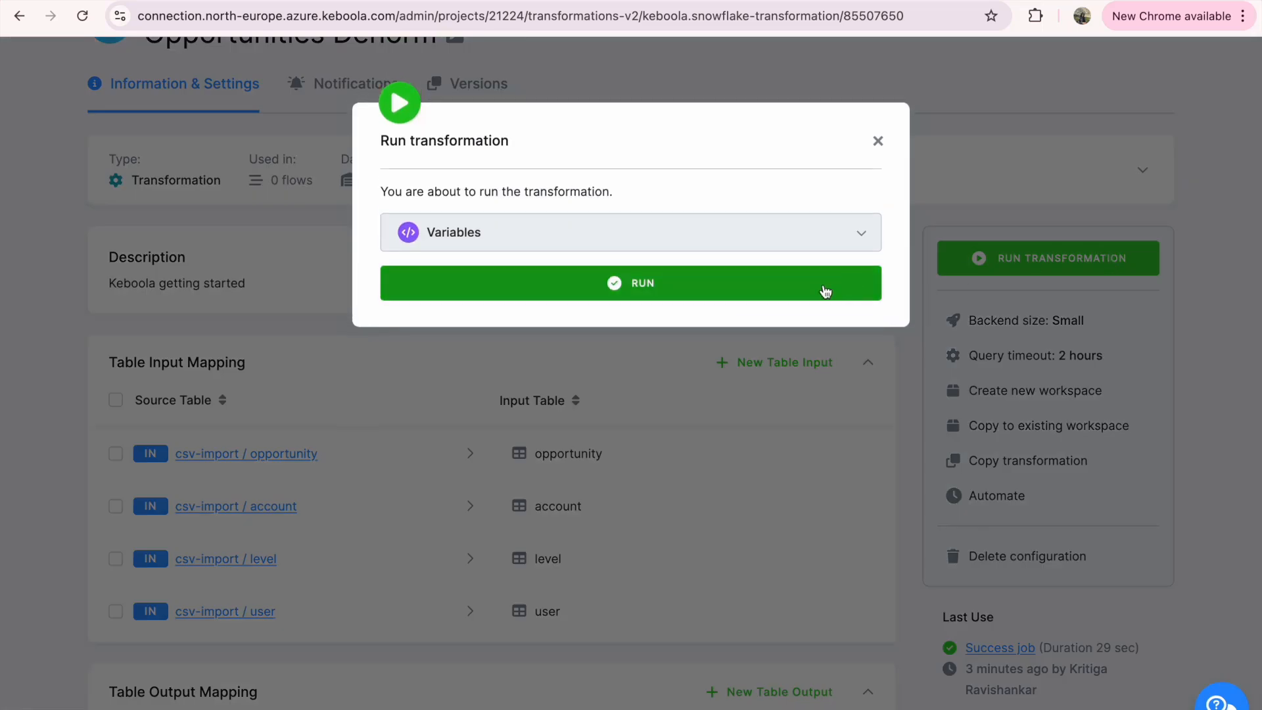